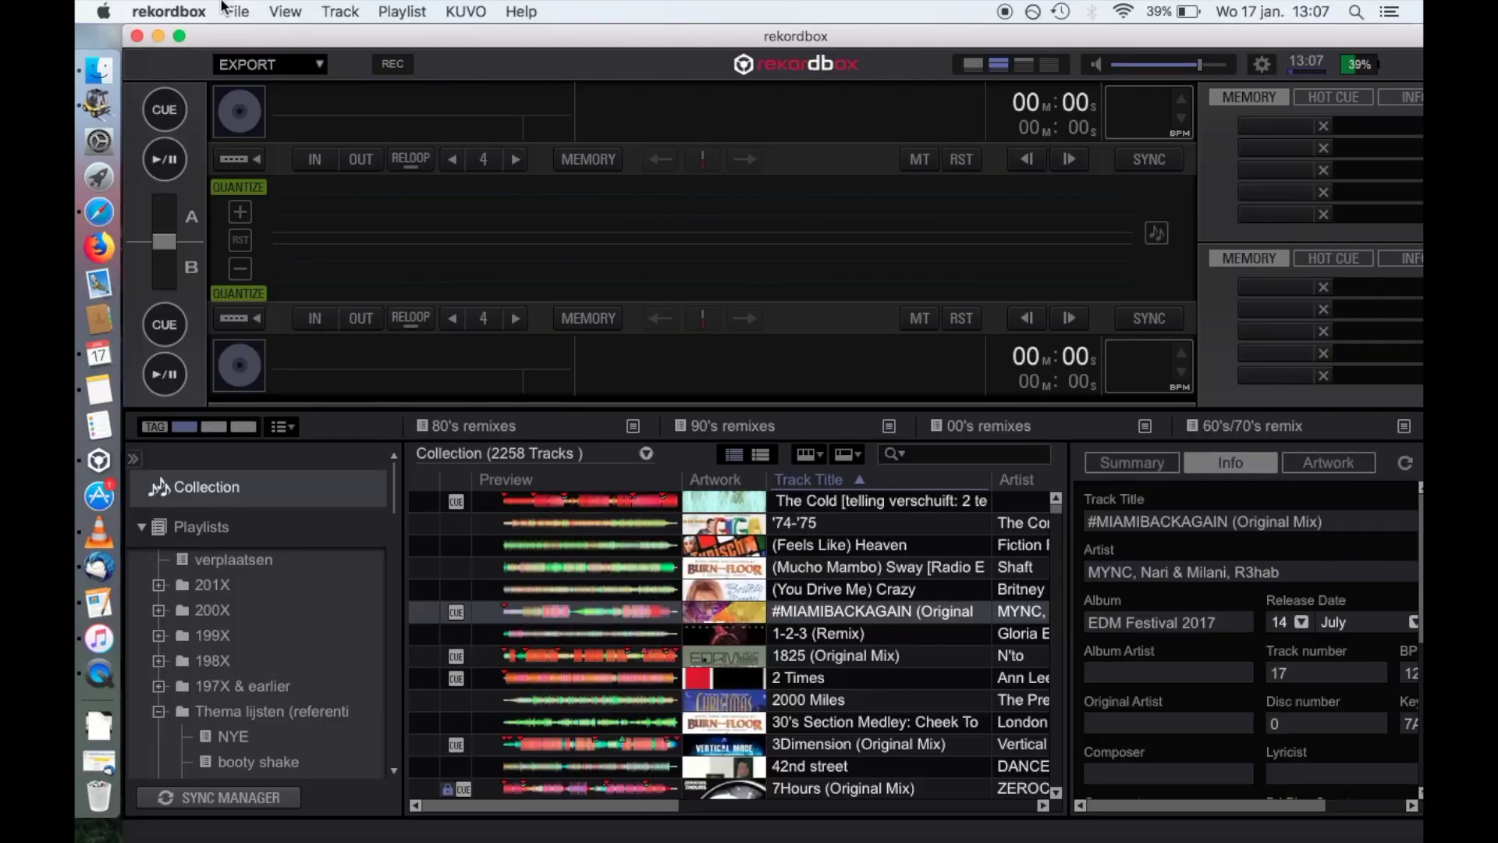
# Step: Back up the rekordbox library to Documenten, declining to include the music files
pyautogui.click(224, 8)
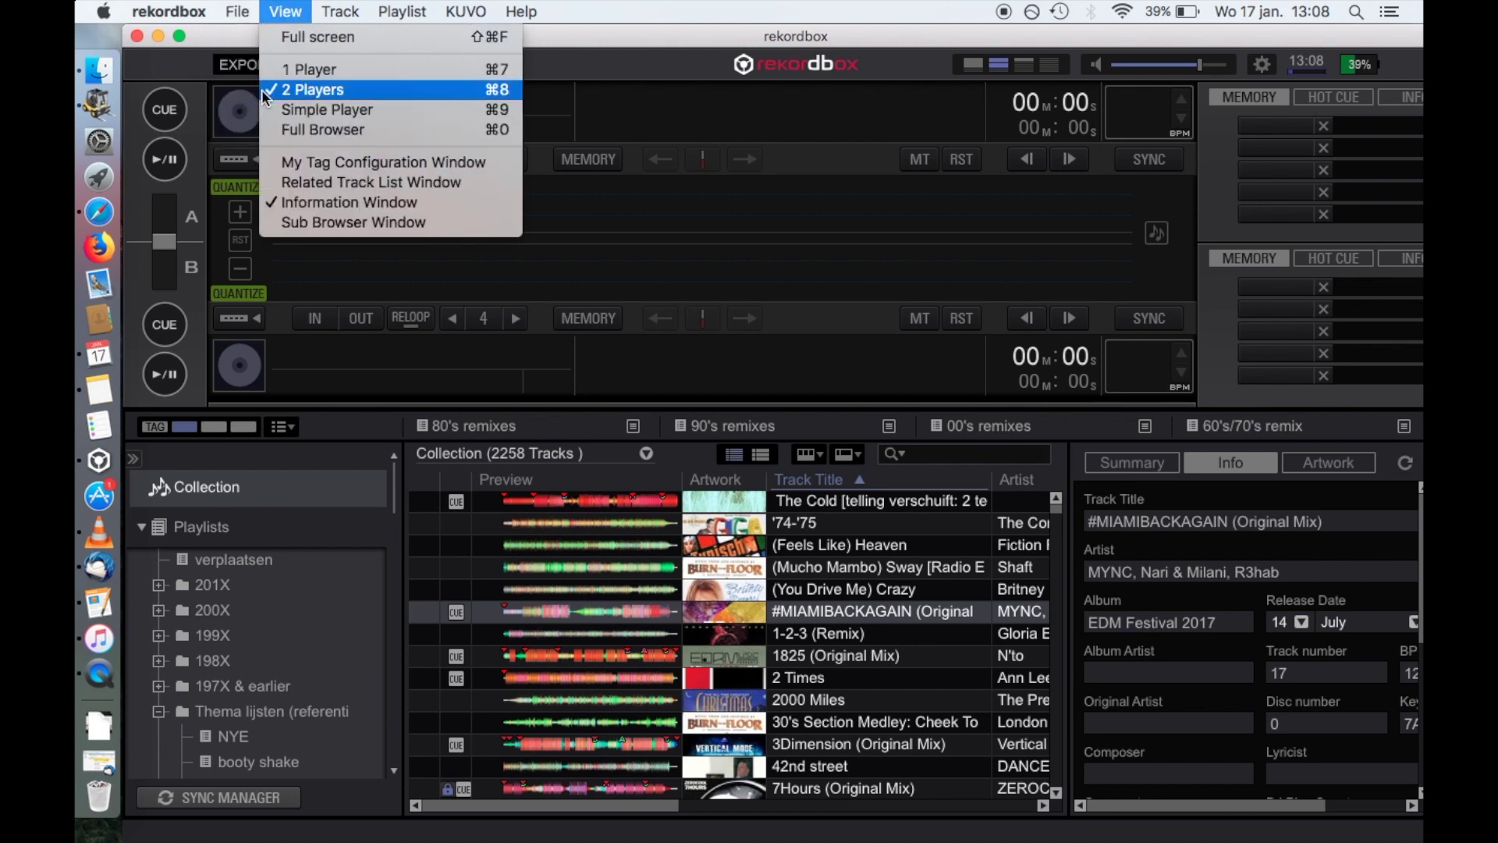
pyautogui.moveTo(317, 101)
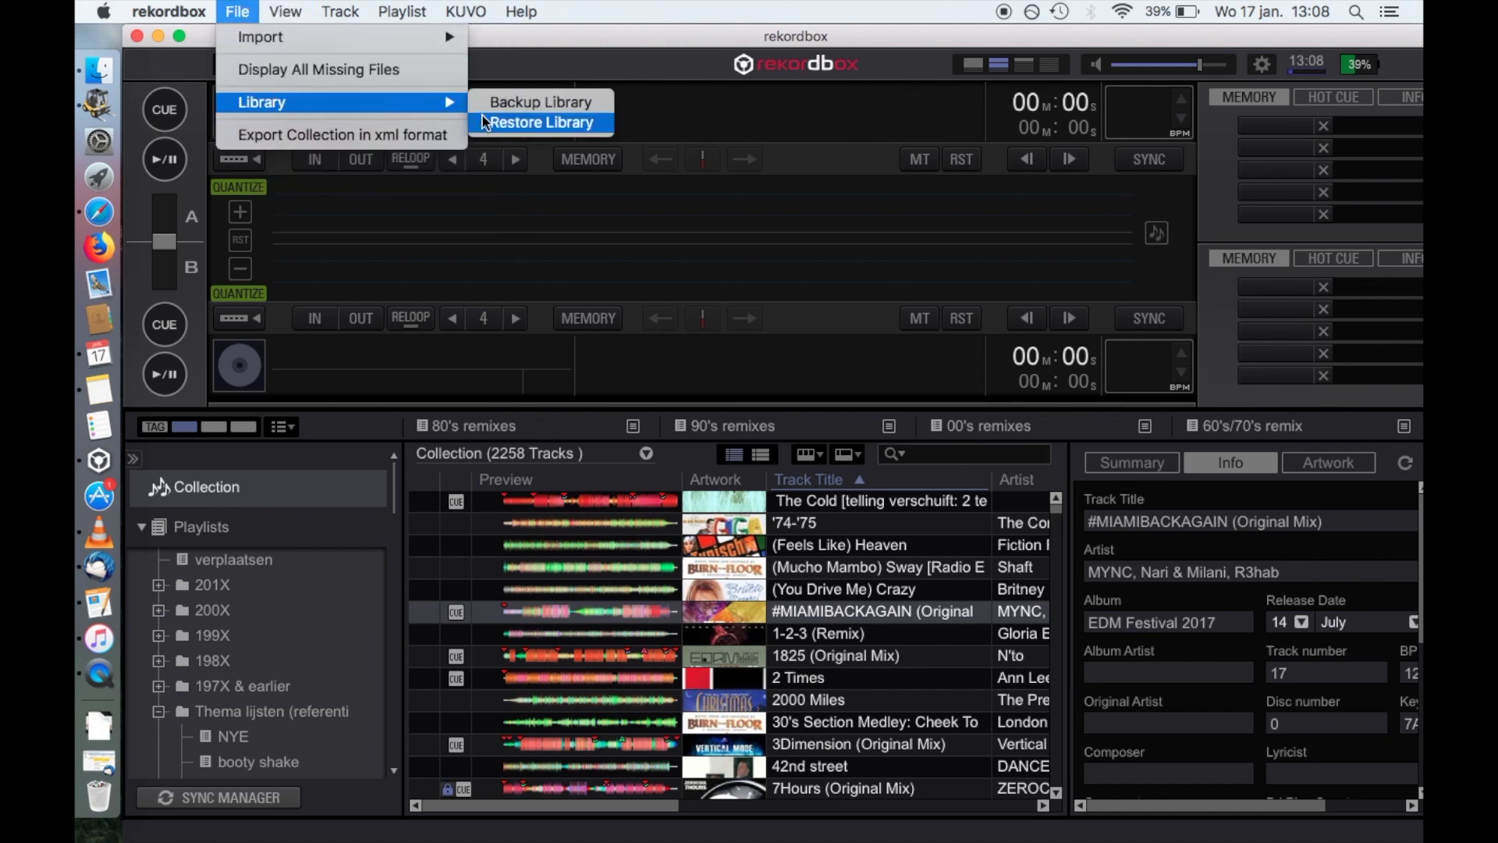
pyautogui.click(609, 107)
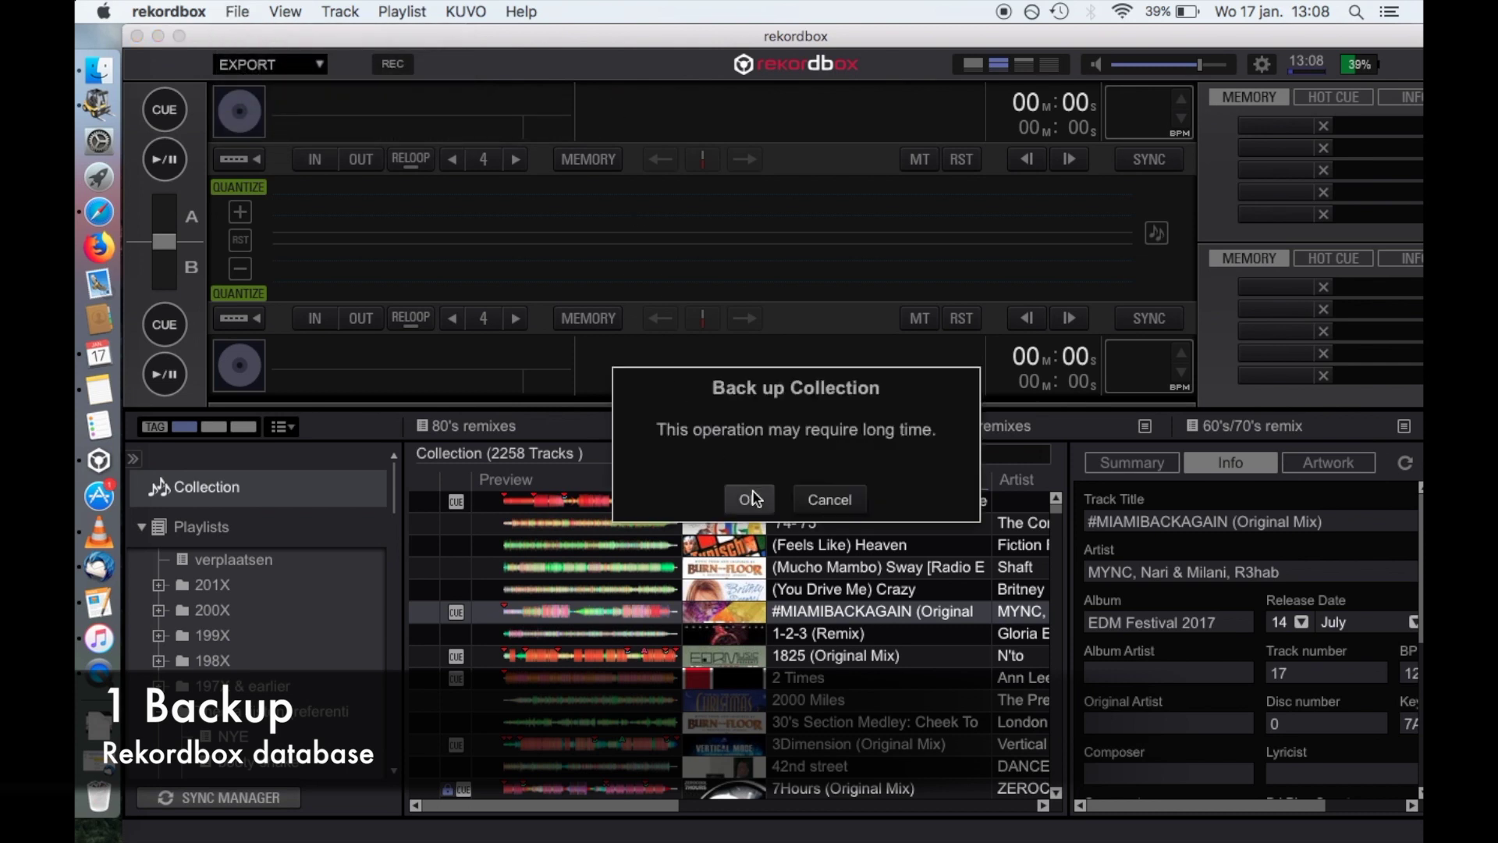
pyautogui.click(753, 499)
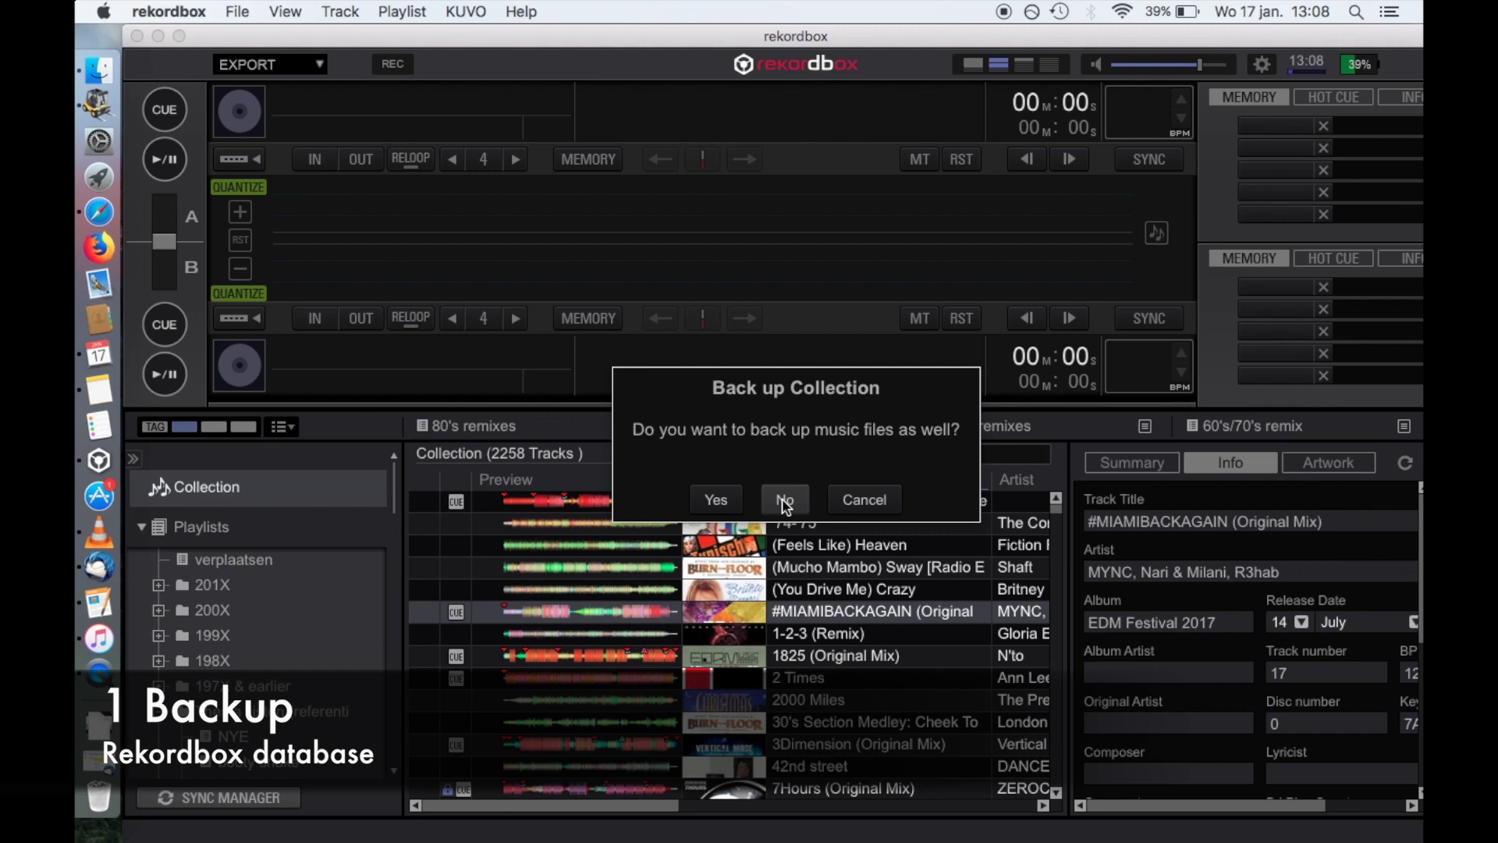
pyautogui.click(785, 500)
pyautogui.click(899, 302)
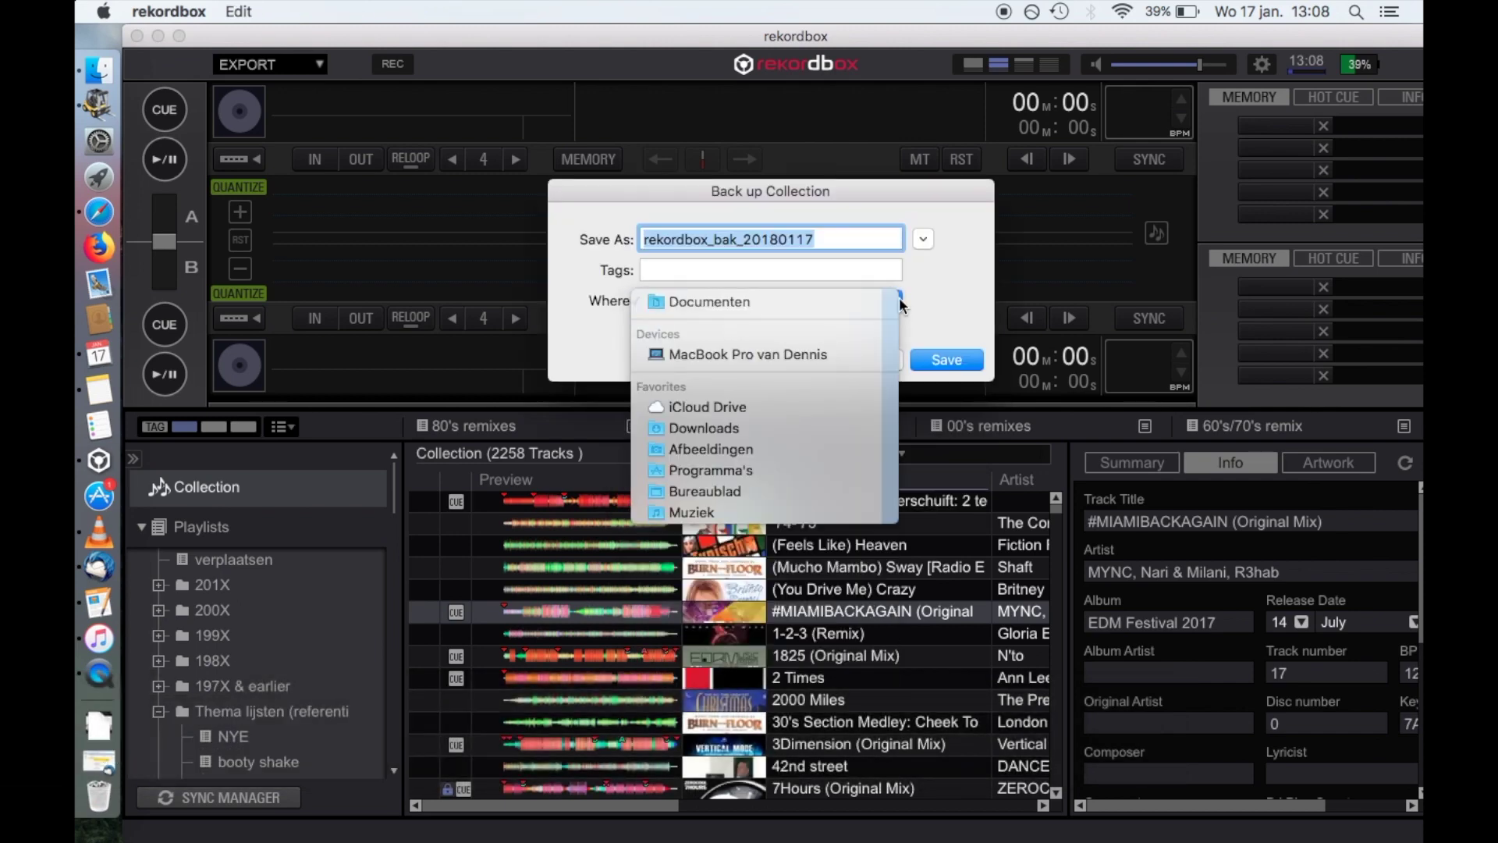
pyautogui.click(895, 303)
pyautogui.click(946, 360)
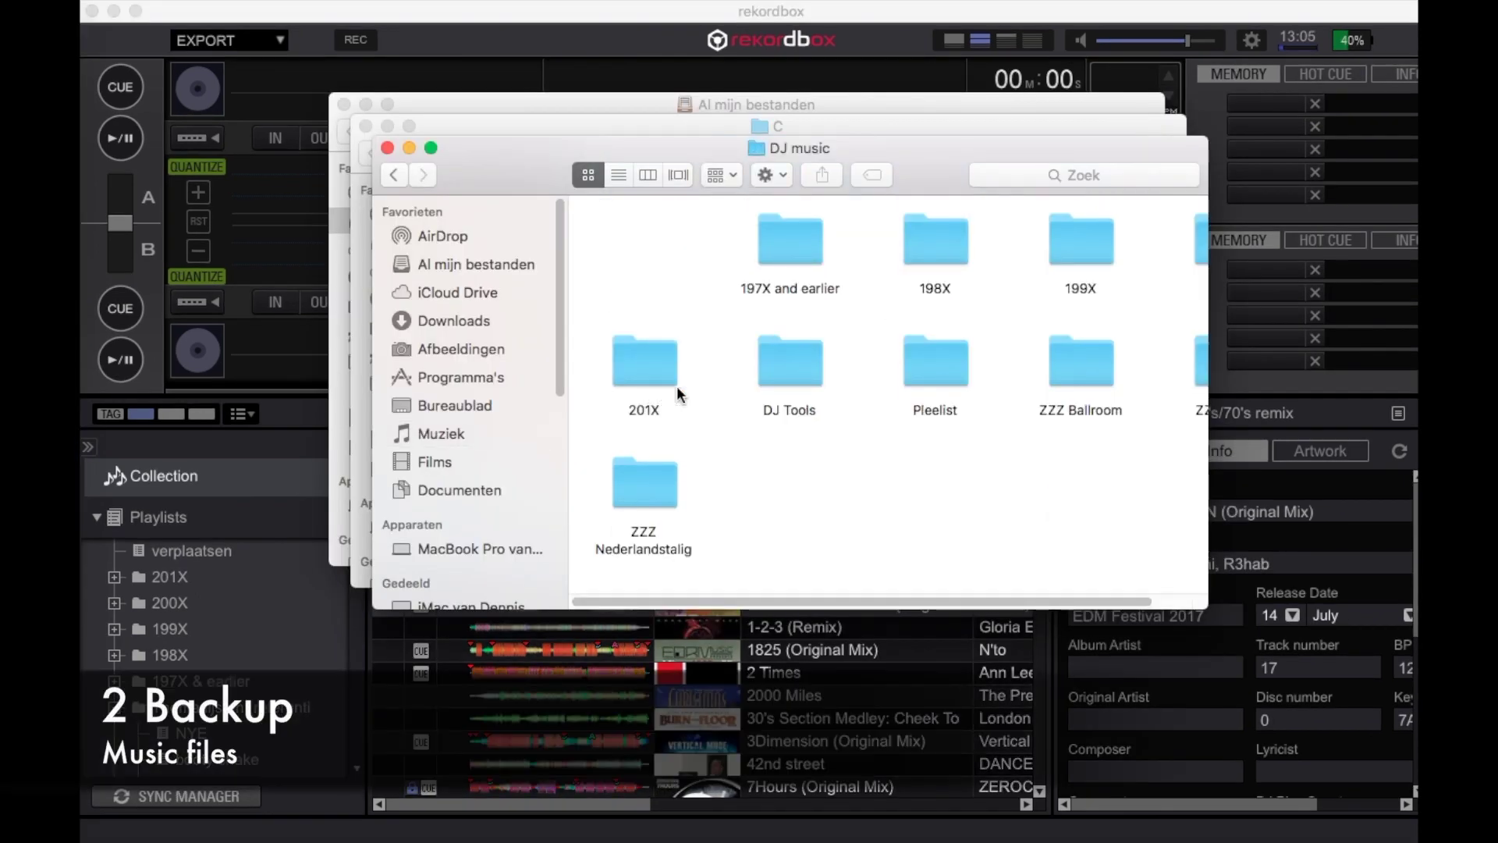
pyautogui.hscroll(2, 759, 383)
pyautogui.hscroll(-2, 687, 271)
# Step: Select all folders in DJ music, then select the rekordbox 4 folder in Applications
pyautogui.press('super+a')
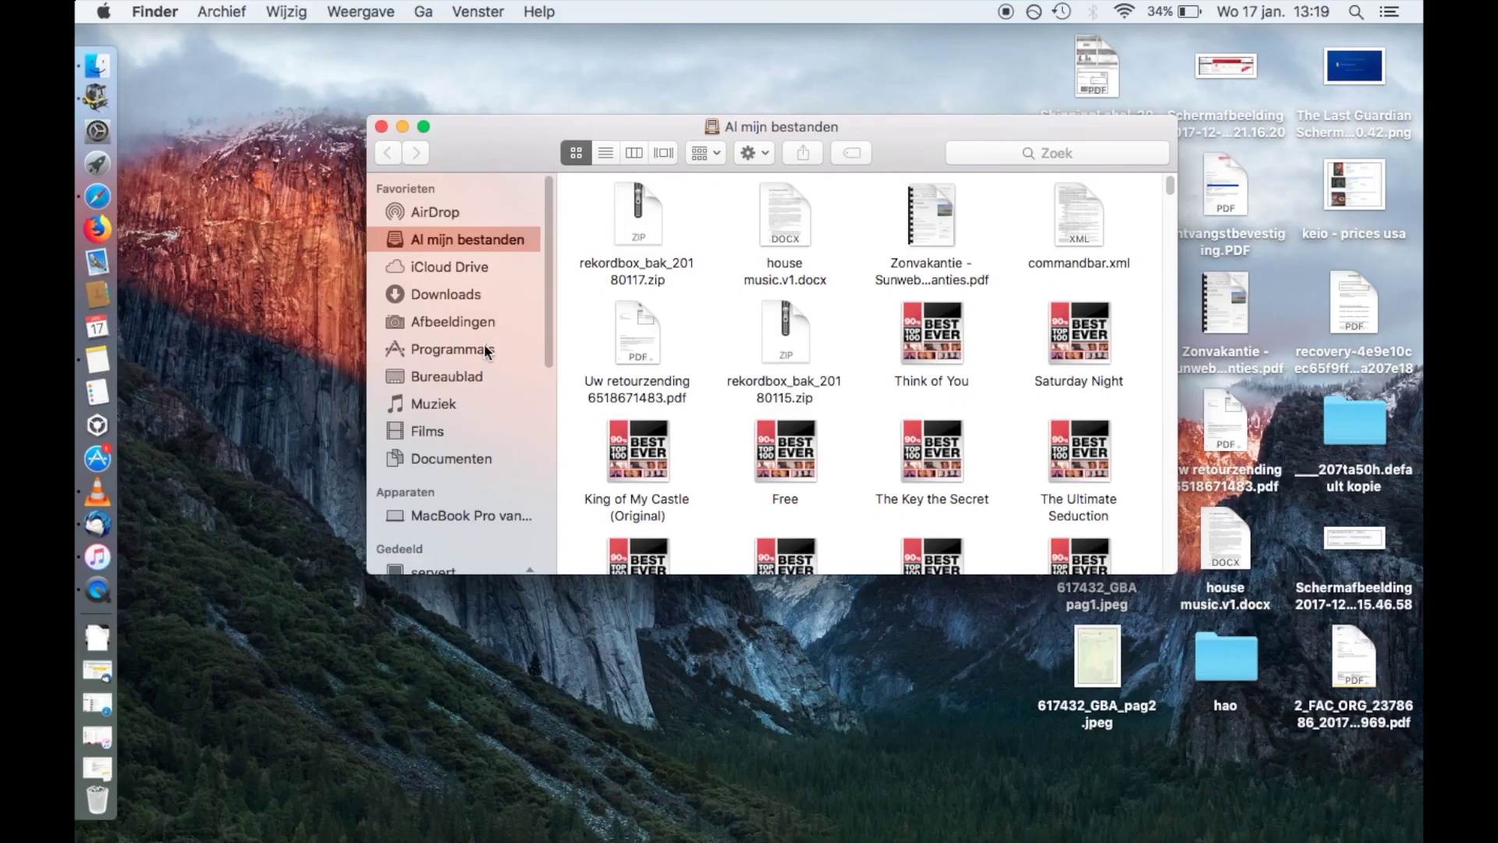
pyautogui.click(487, 349)
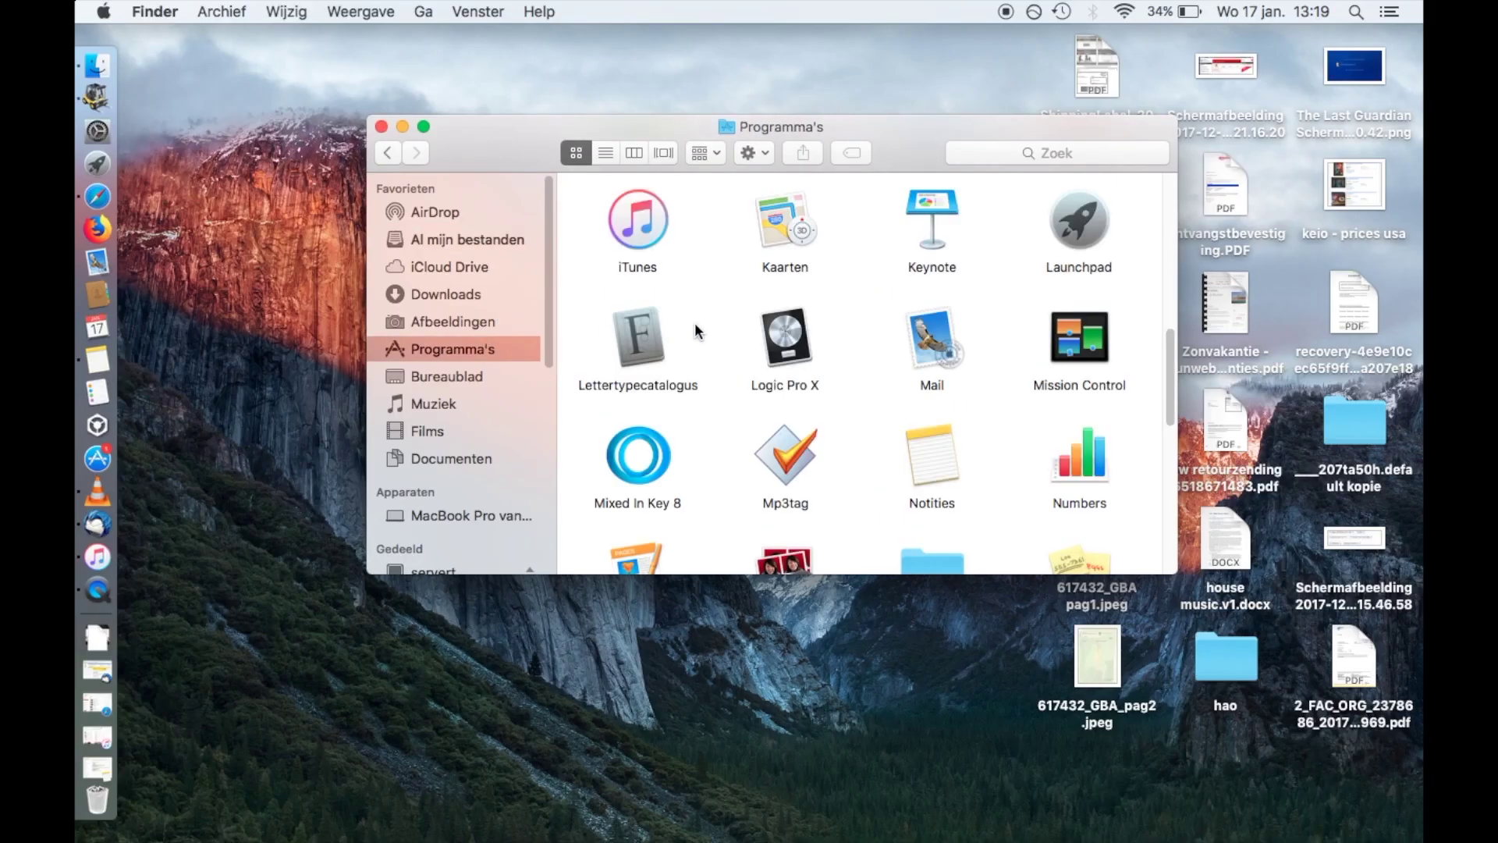
pyautogui.scroll(-2, 696, 331)
pyautogui.scroll(-5, 723, 341)
pyautogui.scroll(-2, 723, 341)
pyautogui.scroll(3, 722, 341)
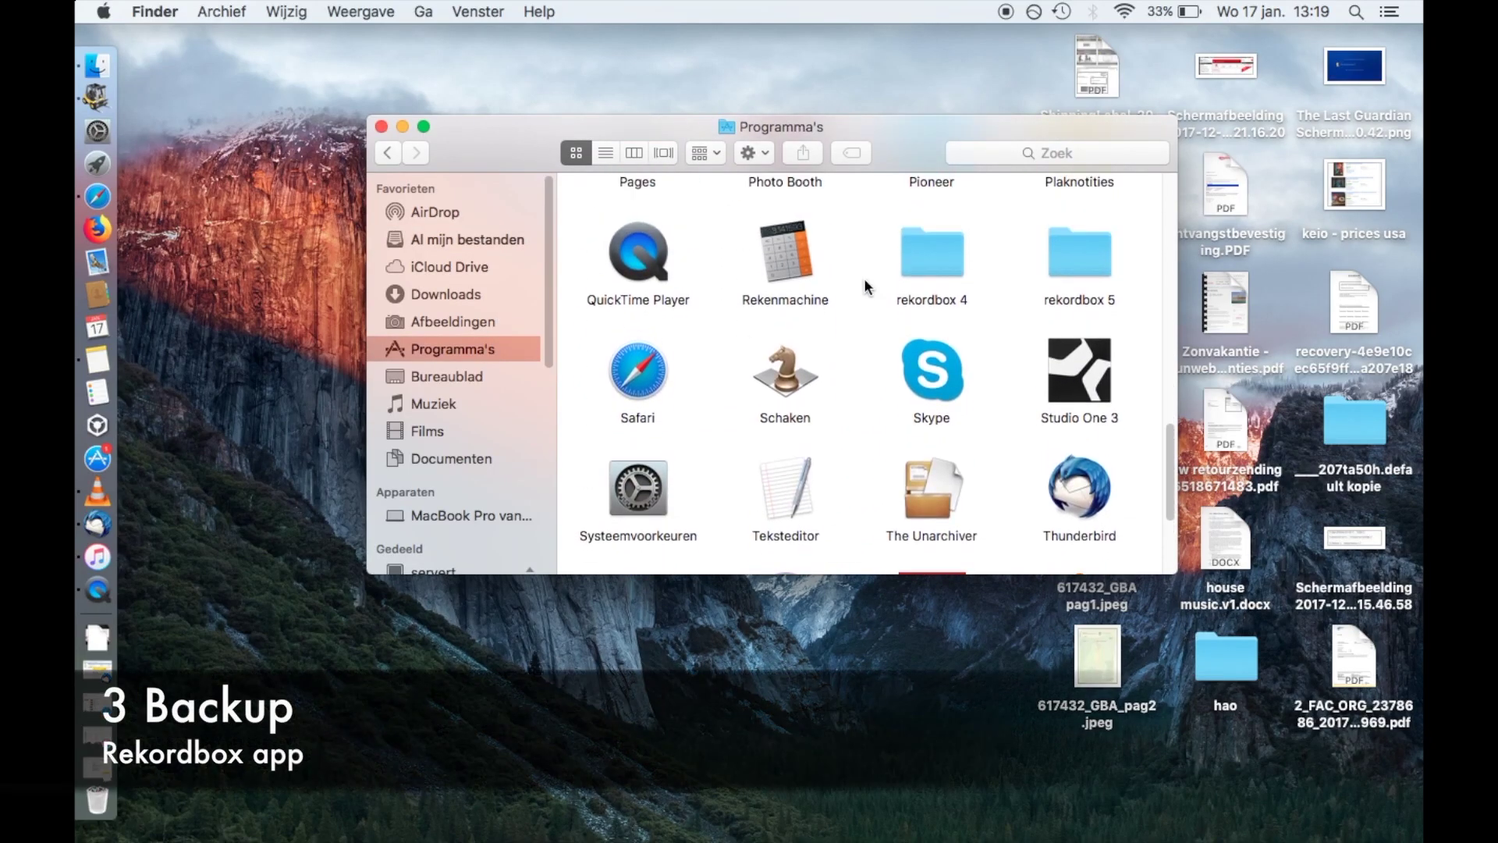
pyautogui.click(953, 263)
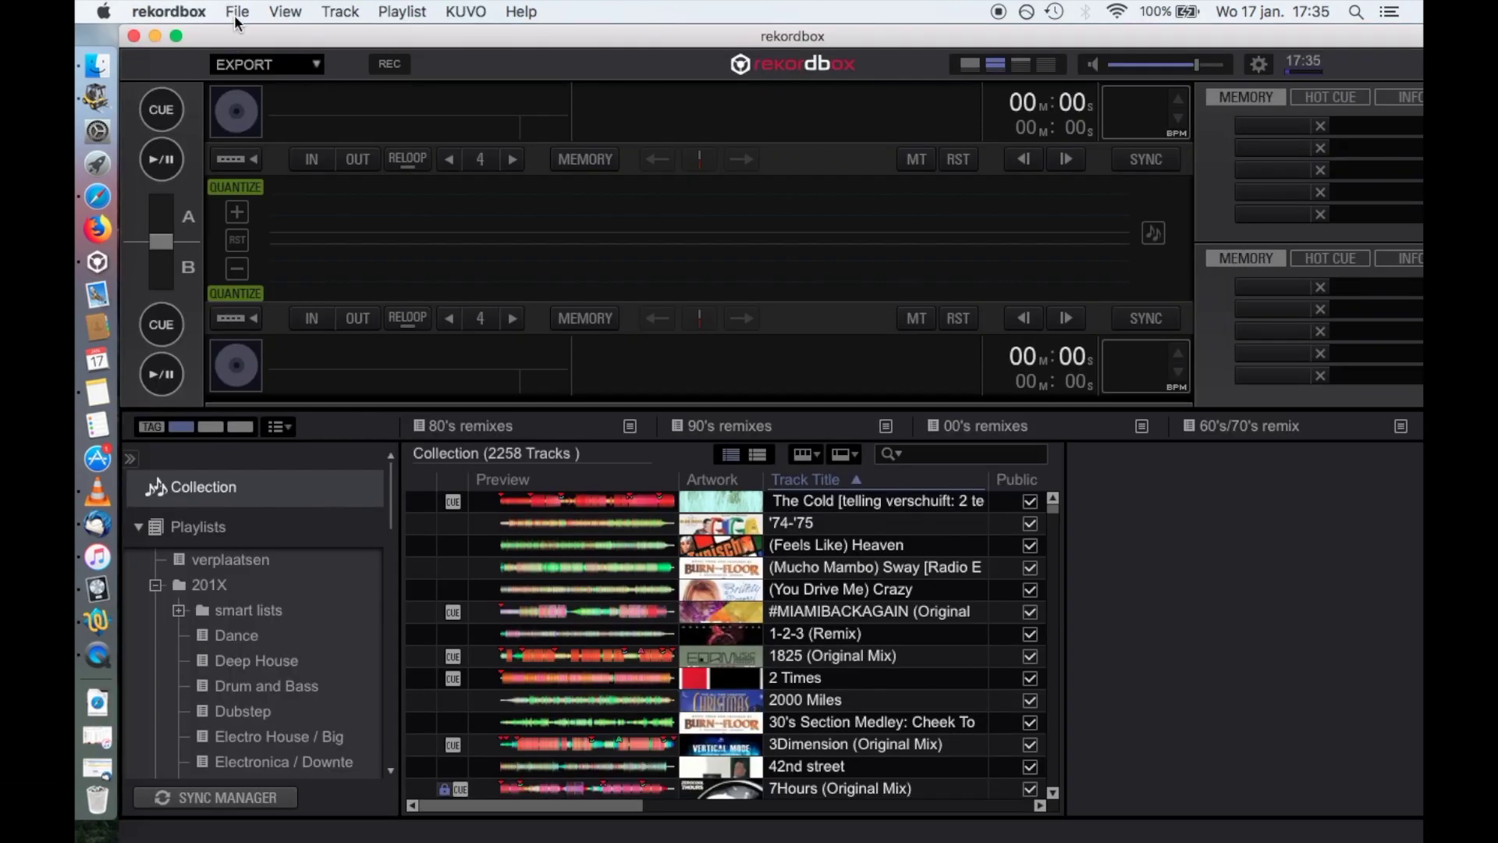
# Step: Export the full collection as an XML file into Documenten
pyautogui.click(236, 11)
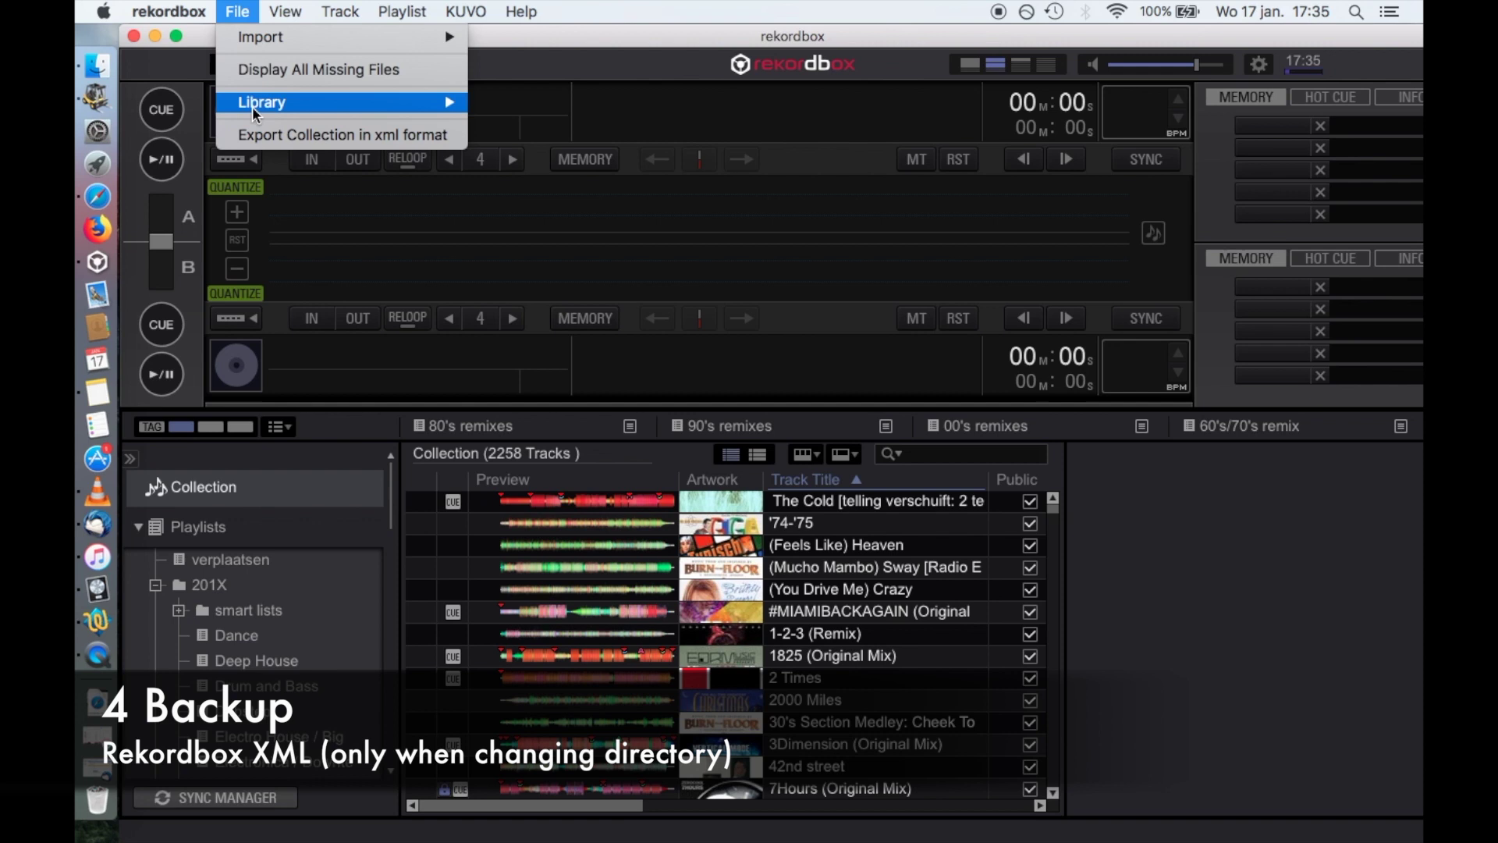
pyautogui.click(458, 140)
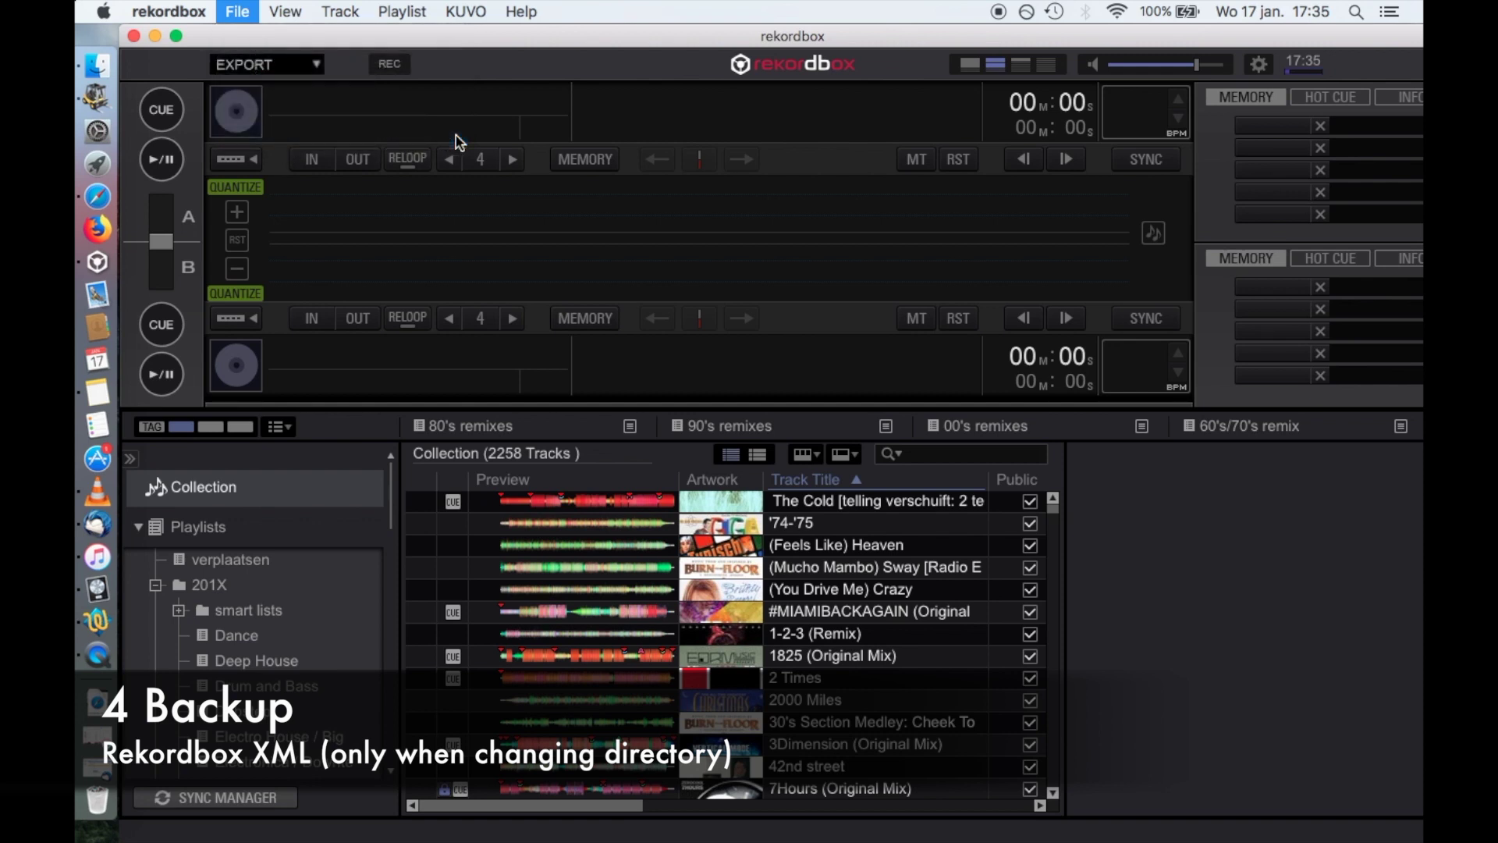
pyautogui.write('rekordbox')
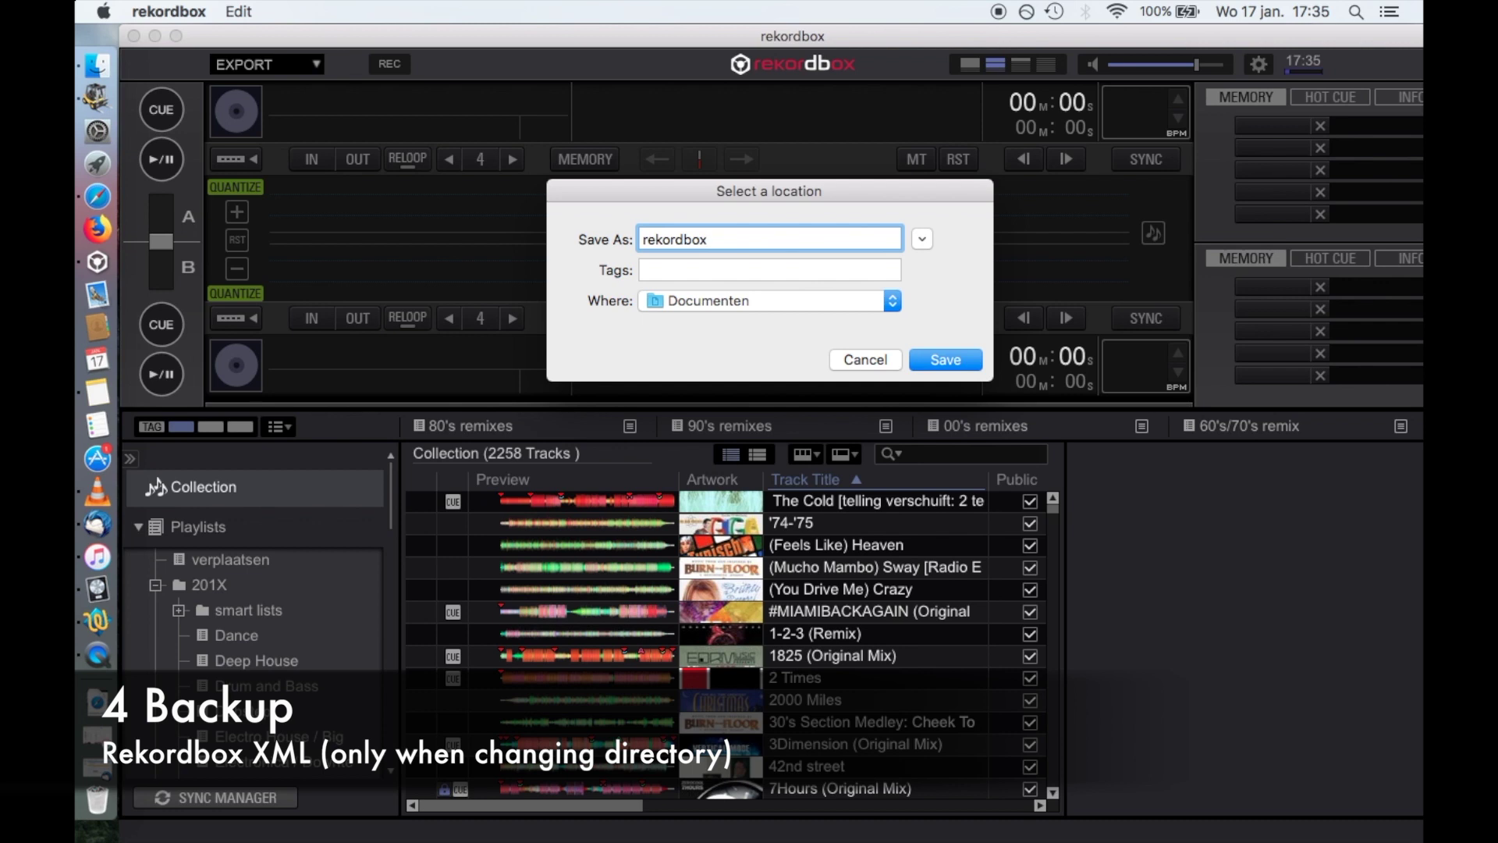
pyautogui.write('ml')
pyautogui.press('Return')
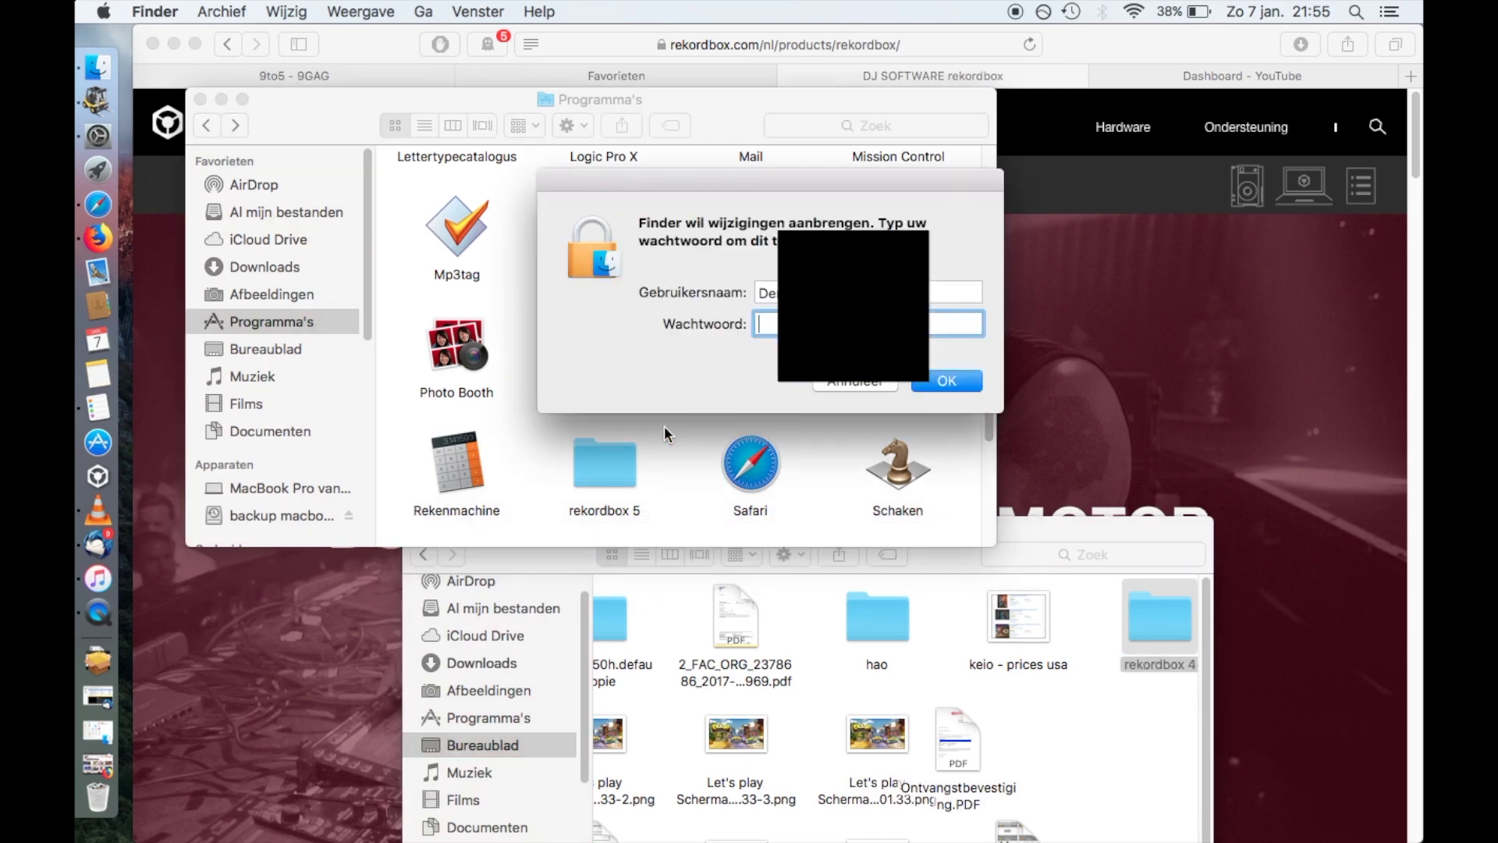
pyautogui.write('•••')
# Step: Confirm the administrator password to return rekordbox 4 to Applications
pyautogui.press('Return')
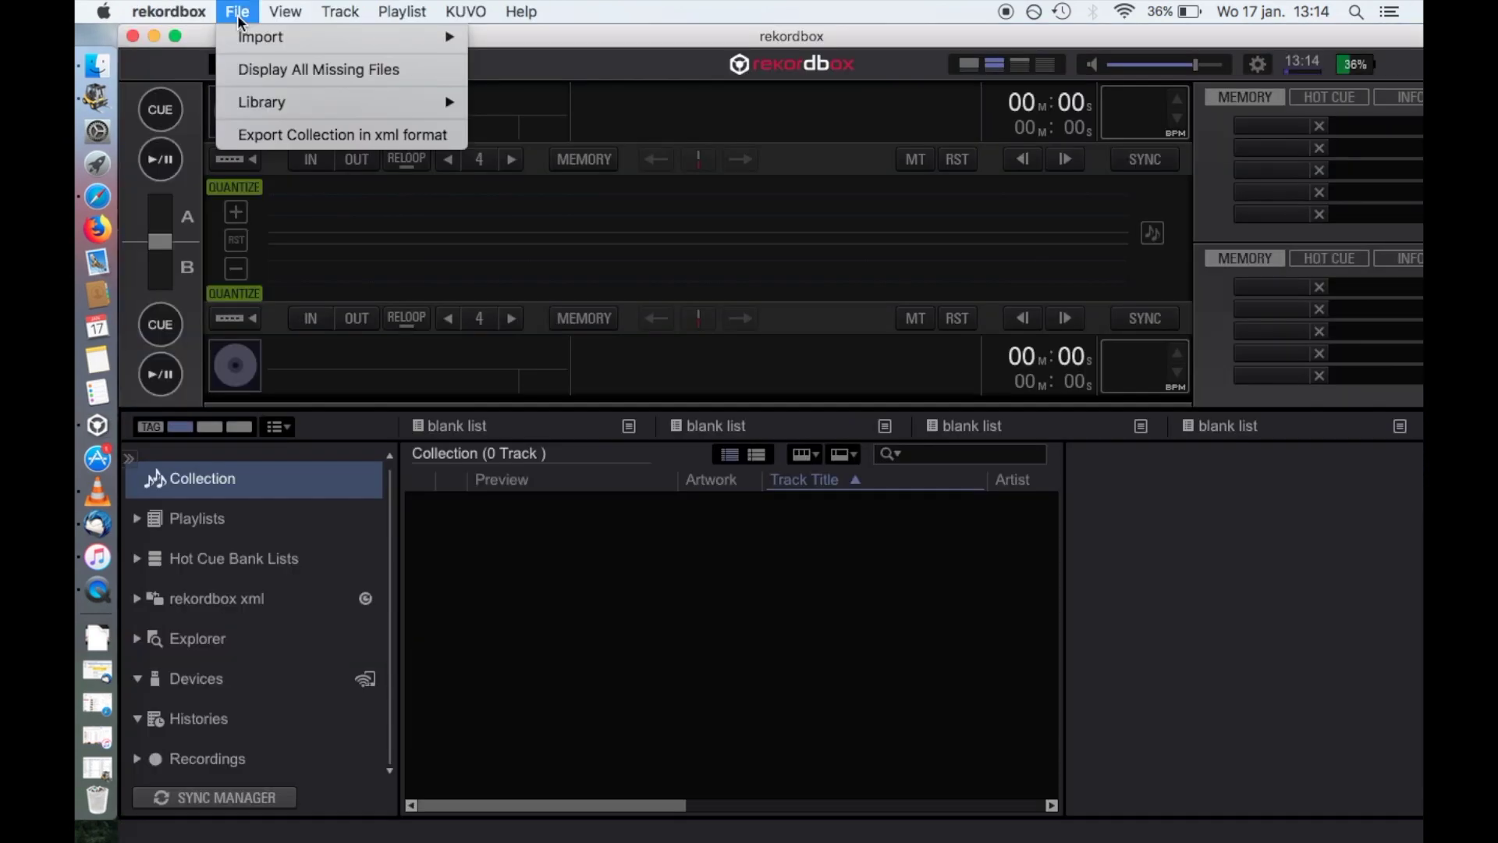
pyautogui.moveTo(262, 101)
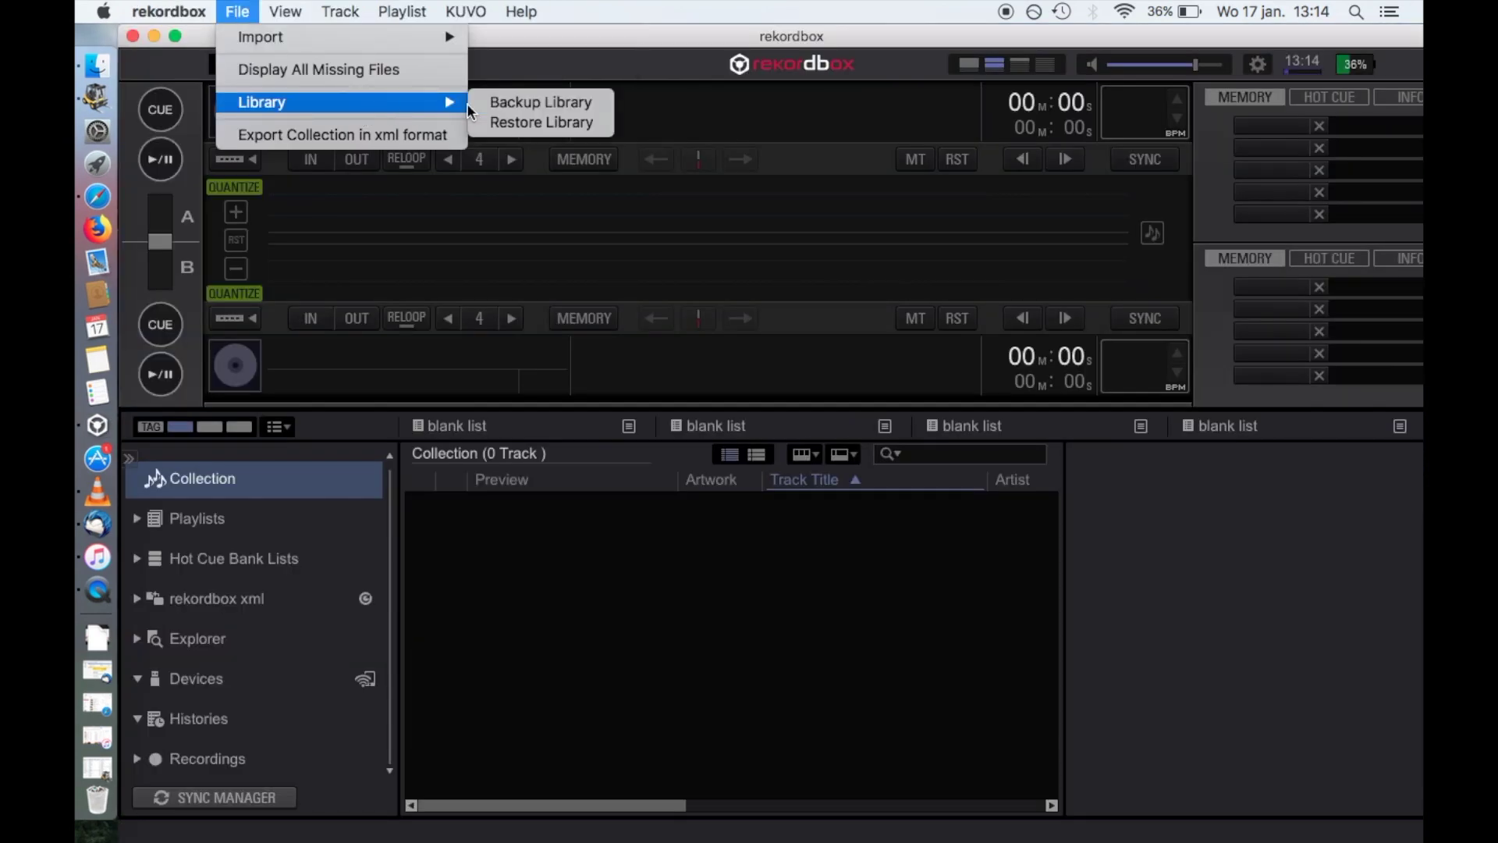
# Step: Restore the library from the 17 January backup and expand Playlists to verify it
pyautogui.click(541, 122)
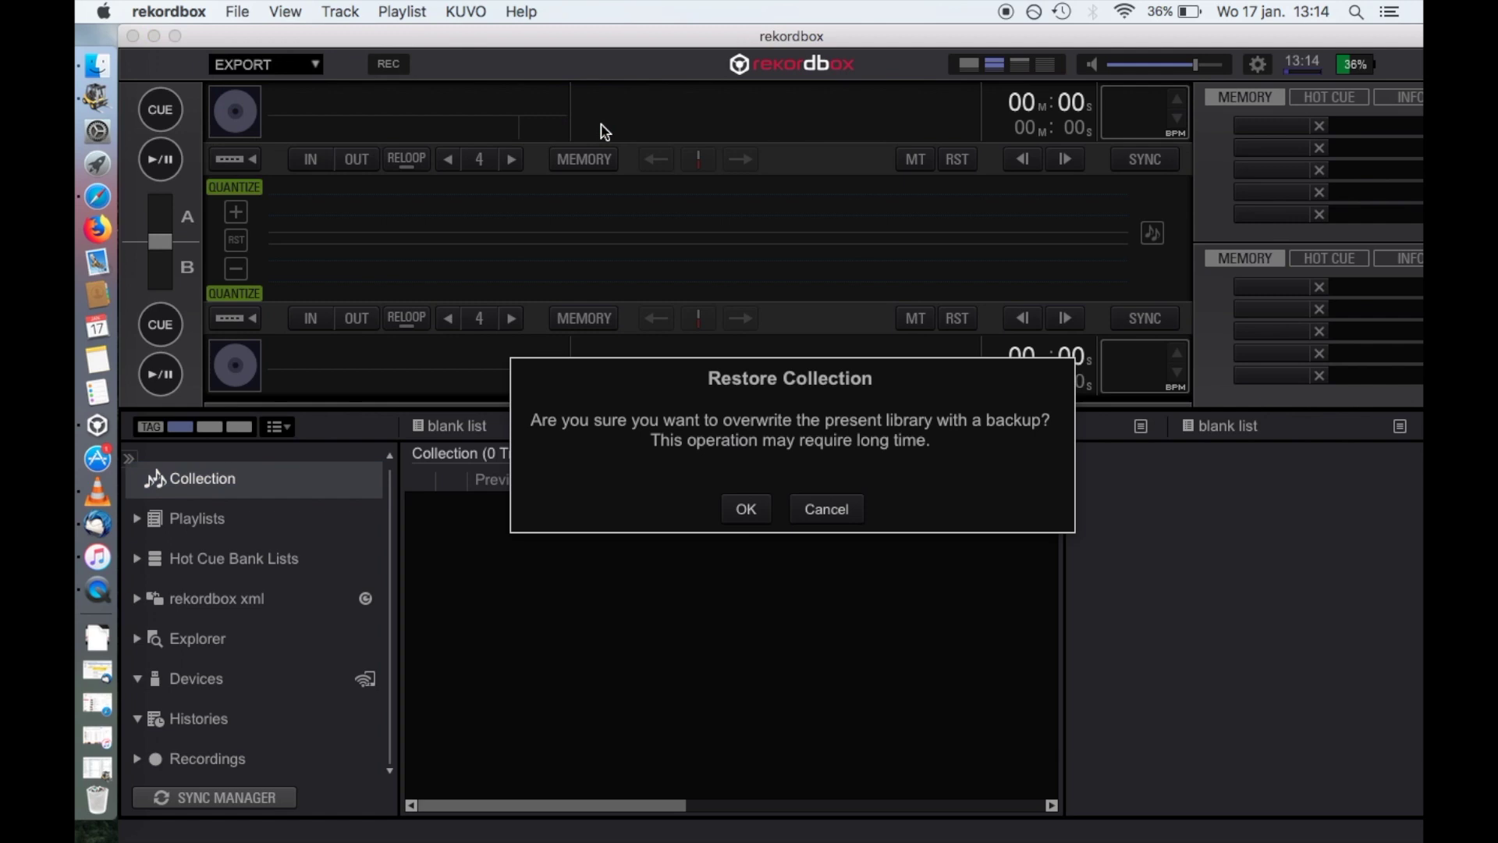
pyautogui.click(767, 517)
pyautogui.click(844, 345)
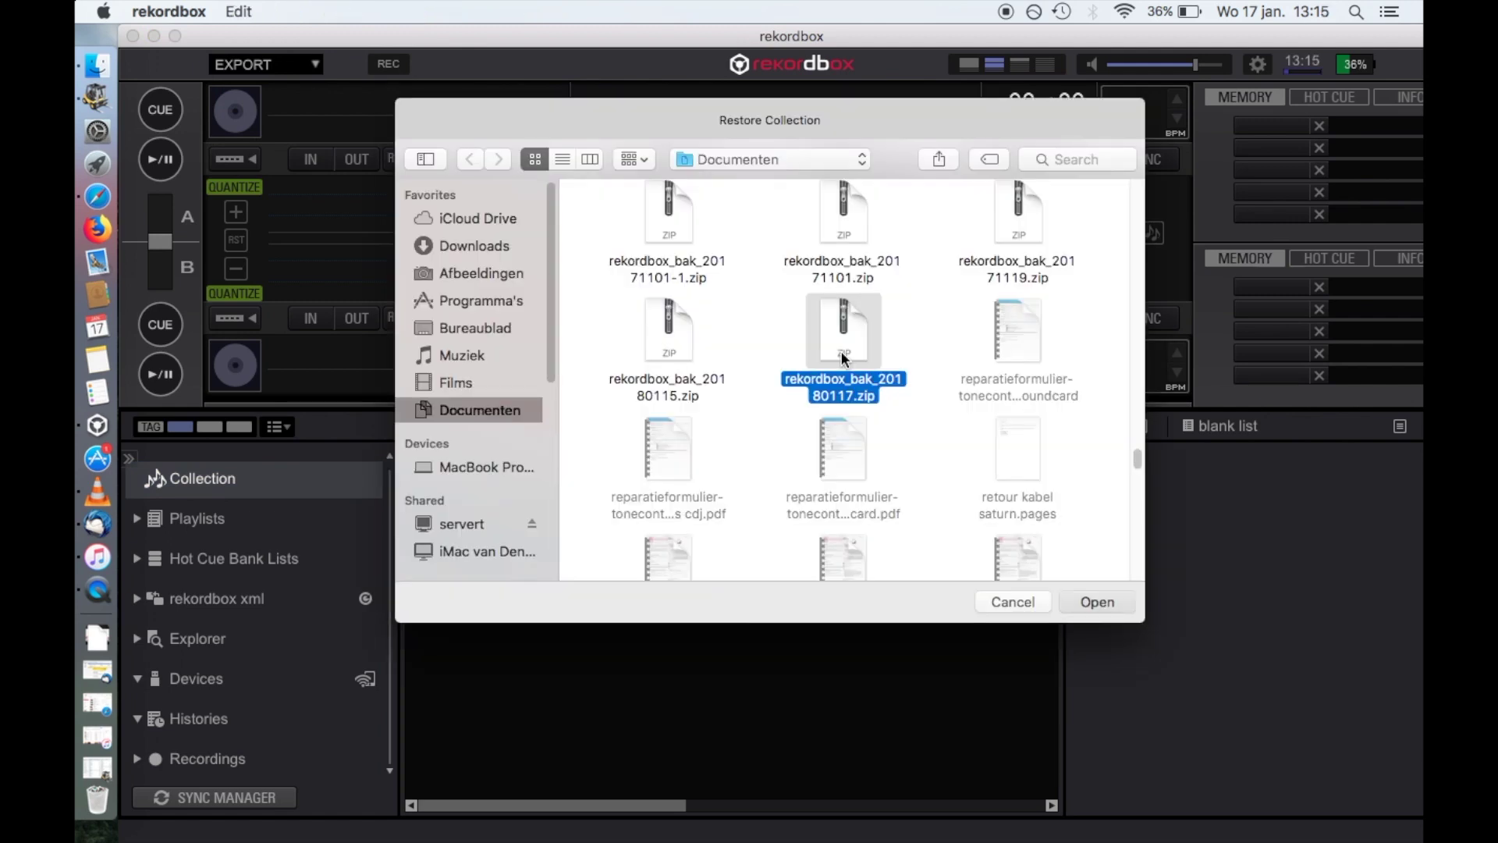
pyautogui.doubleClick(843, 357)
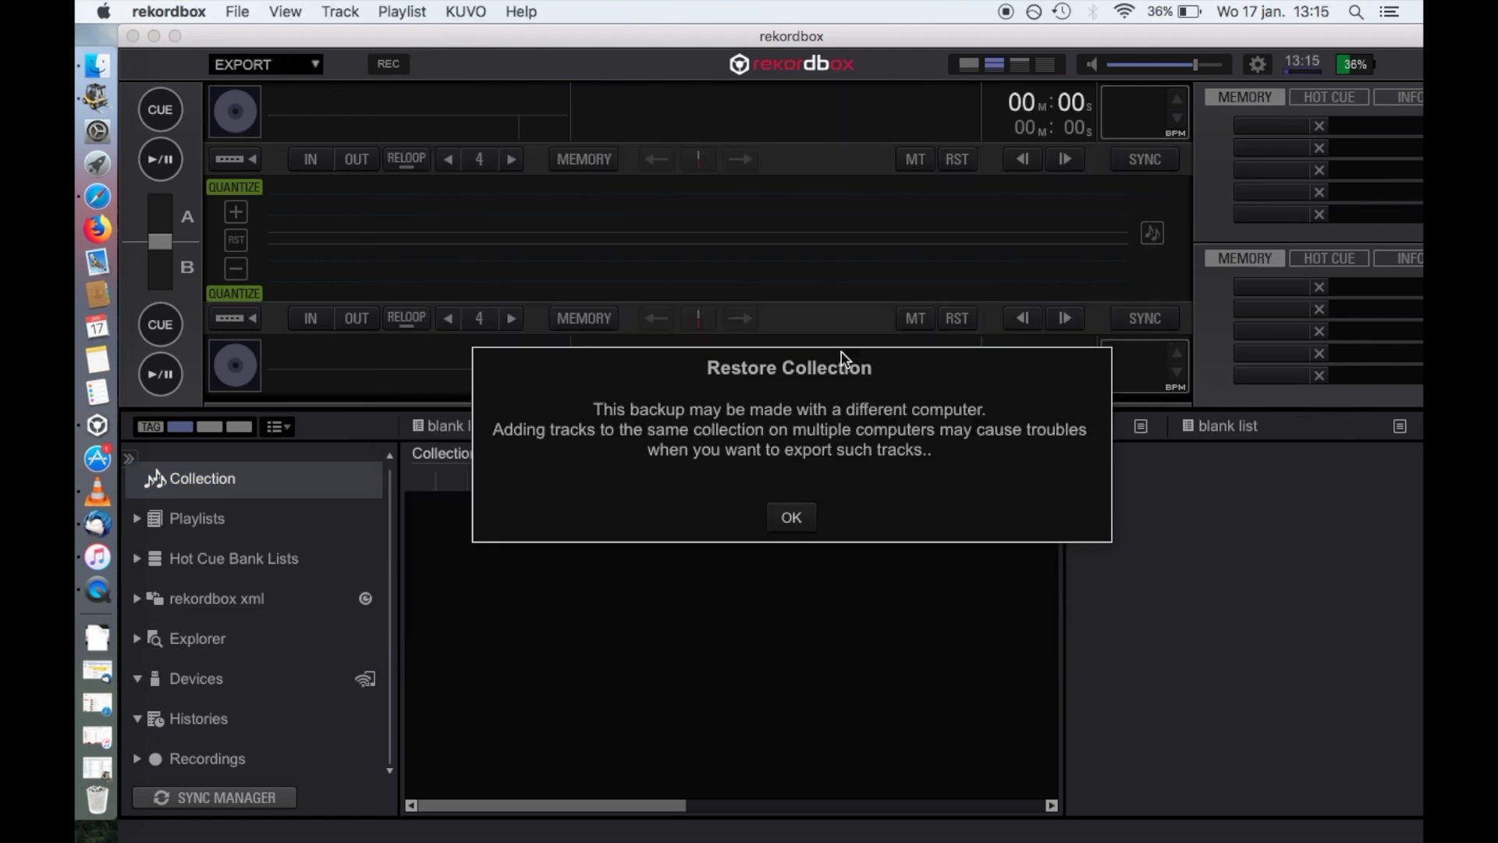
pyautogui.click(803, 522)
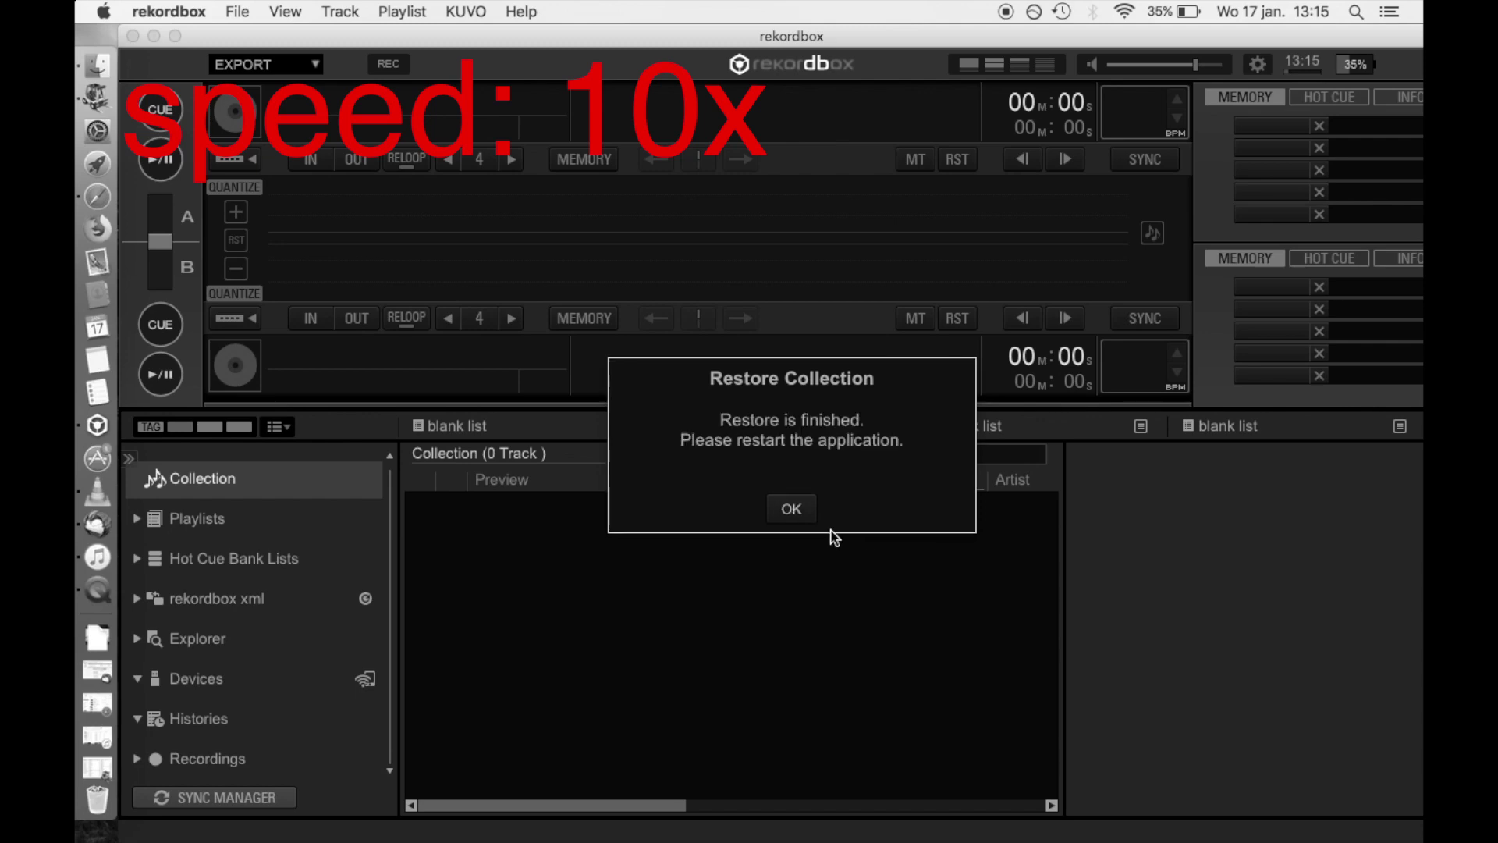
pyautogui.click(789, 508)
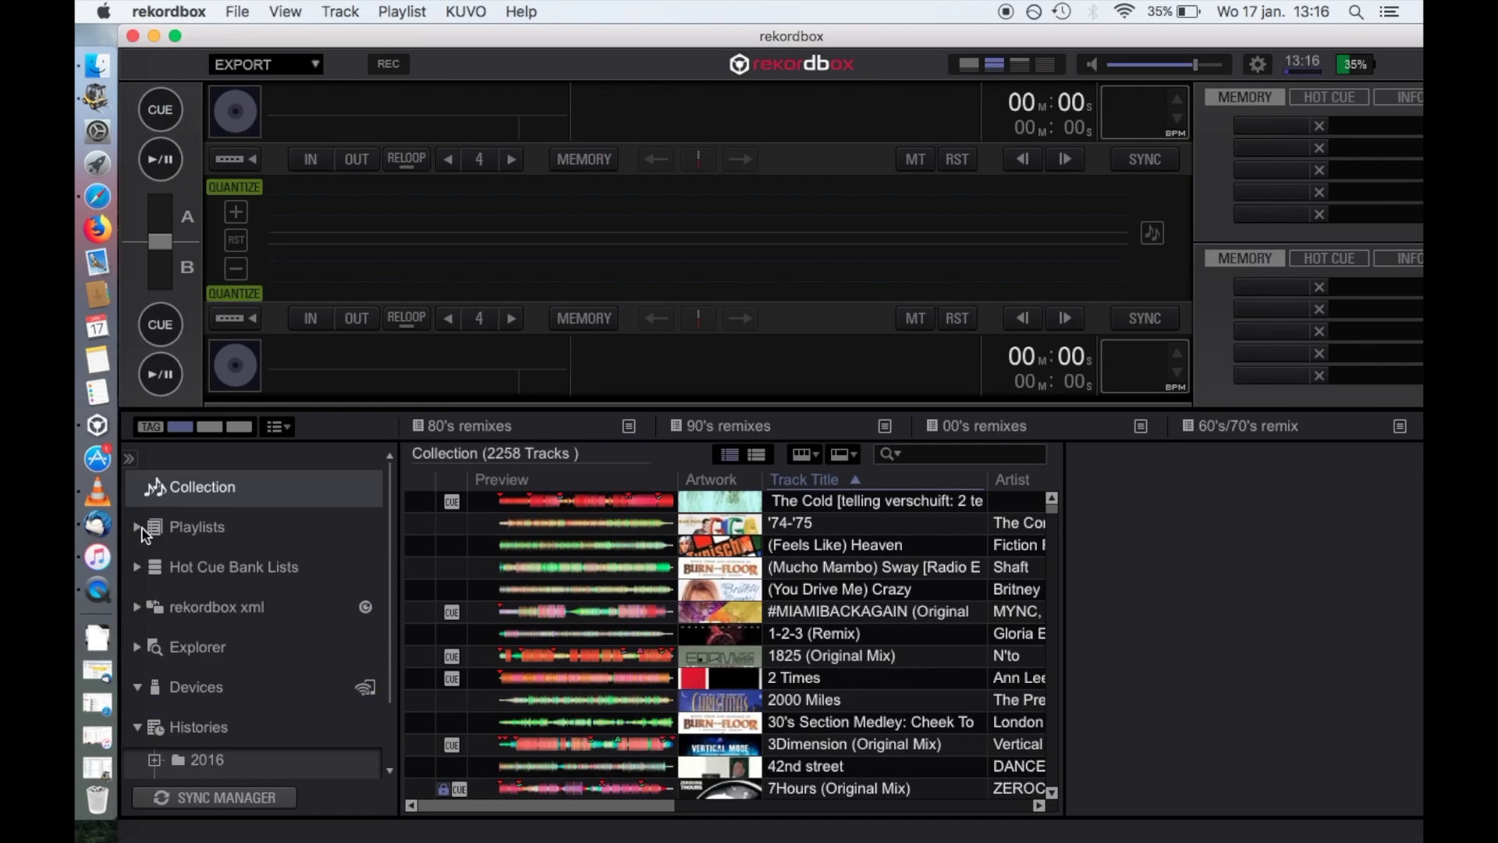
pyautogui.click(139, 531)
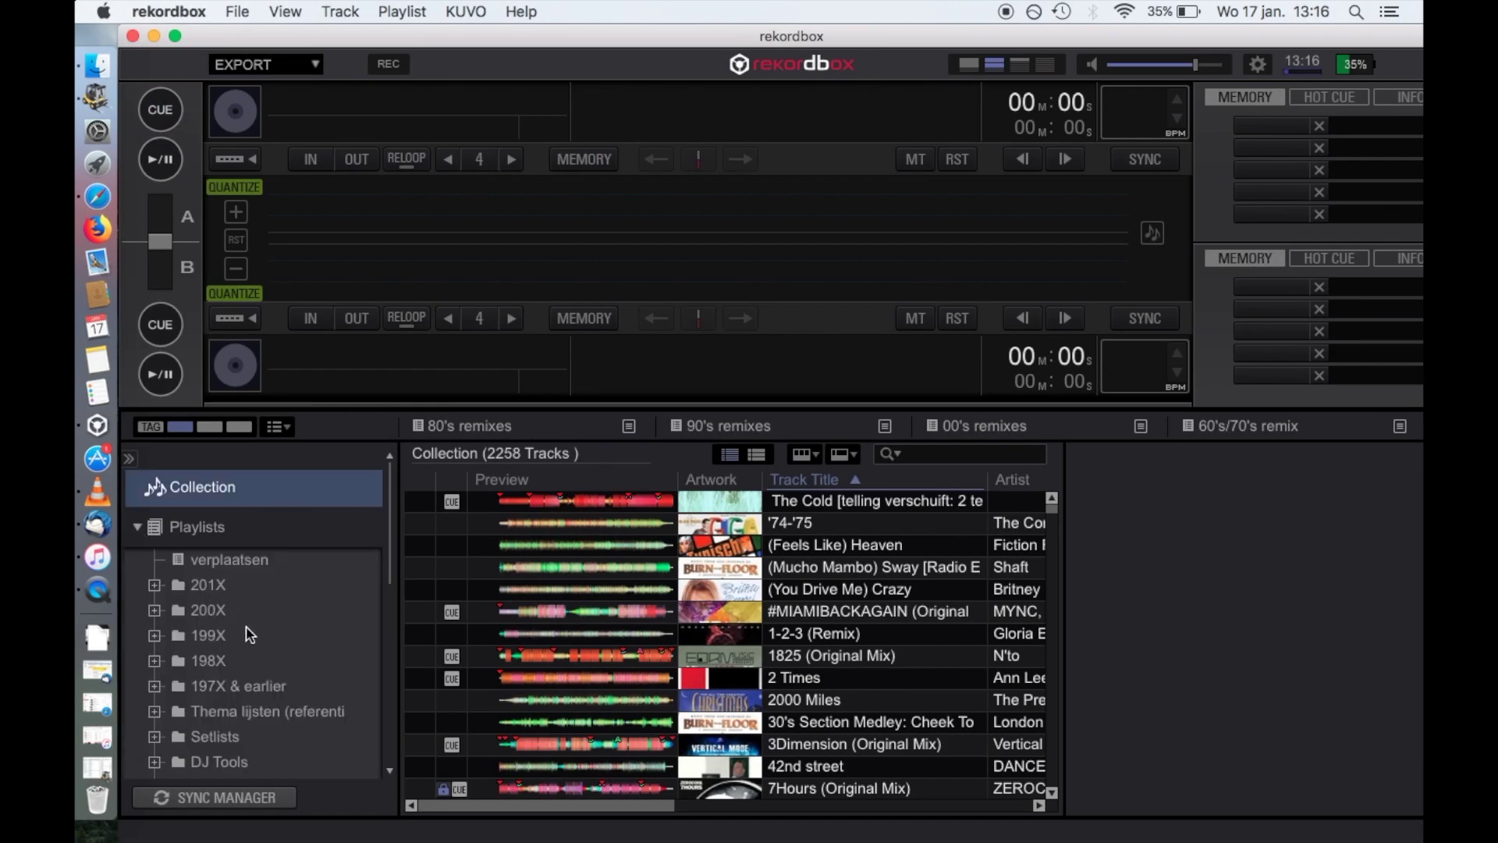
pyautogui.scroll(-3, 248, 635)
pyautogui.scroll(-2, 248, 631)
pyautogui.scroll(5, 247, 630)
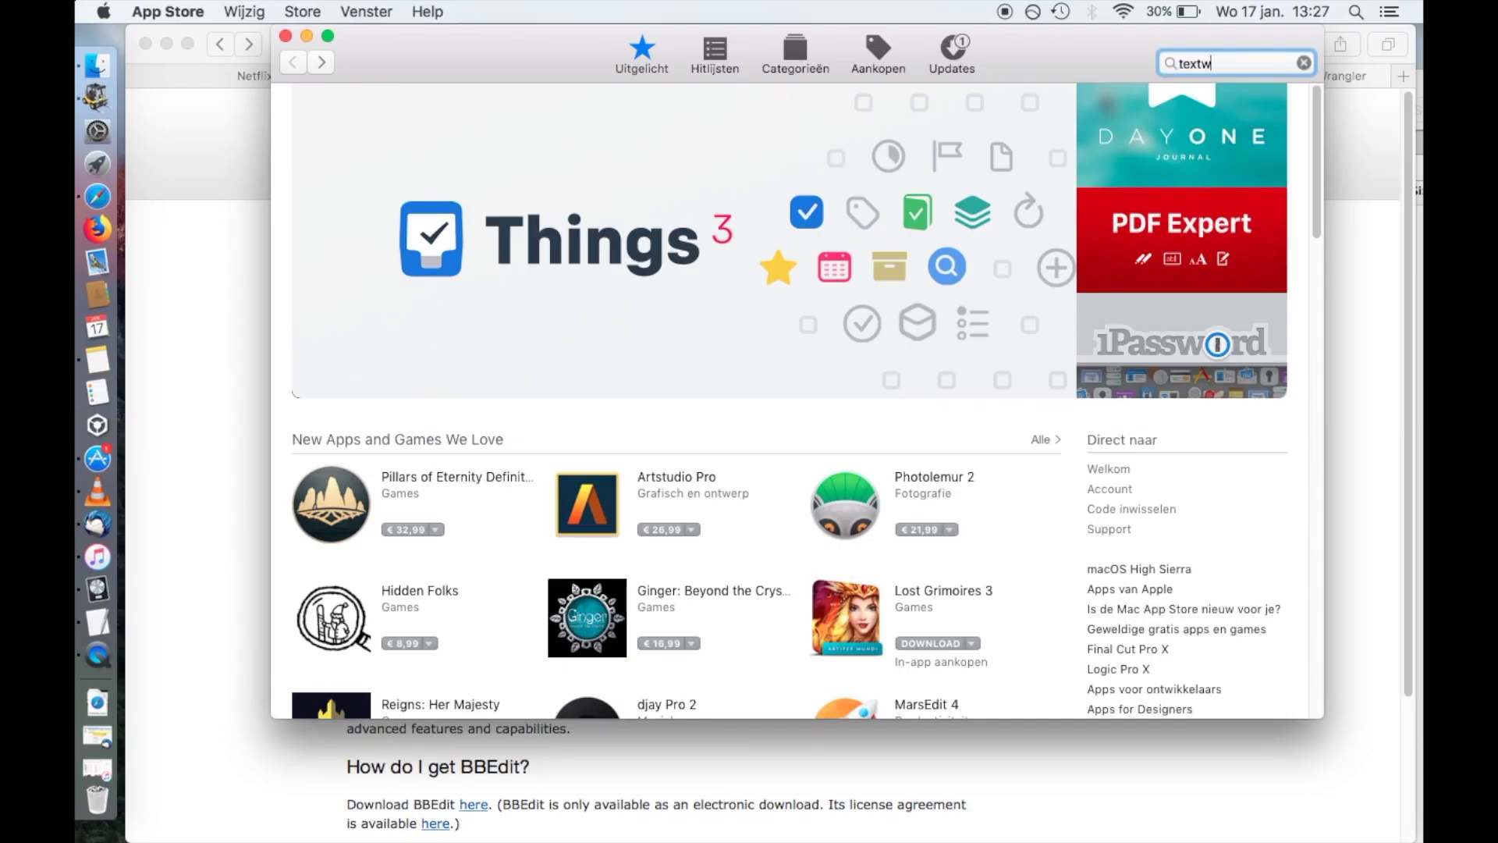
# Step: Install TextWrangler from the App Store and open rekordboxcollection.xml with it
pyautogui.press('Return')
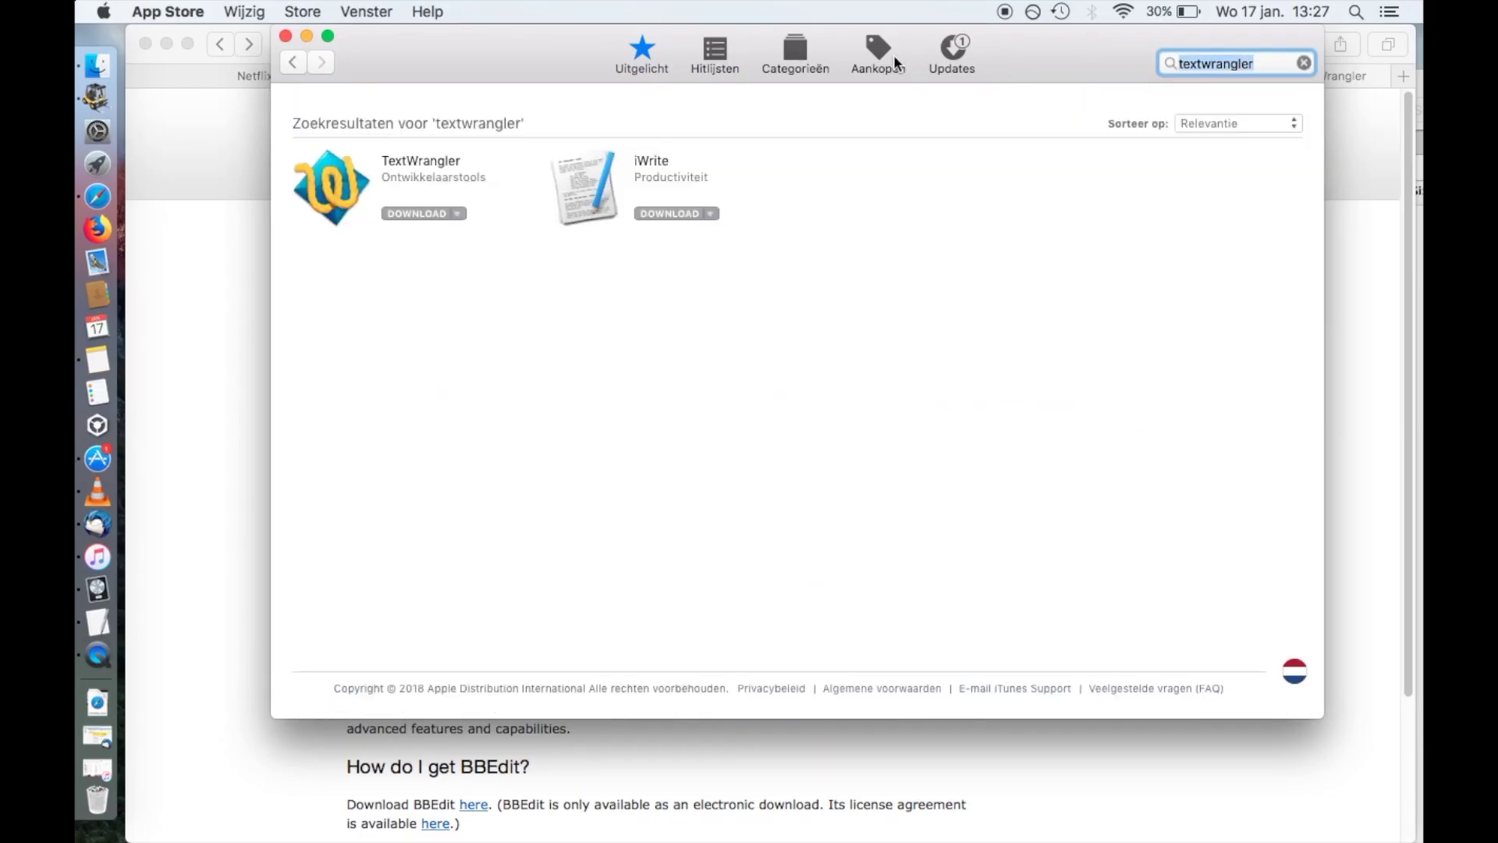
pyautogui.click(416, 215)
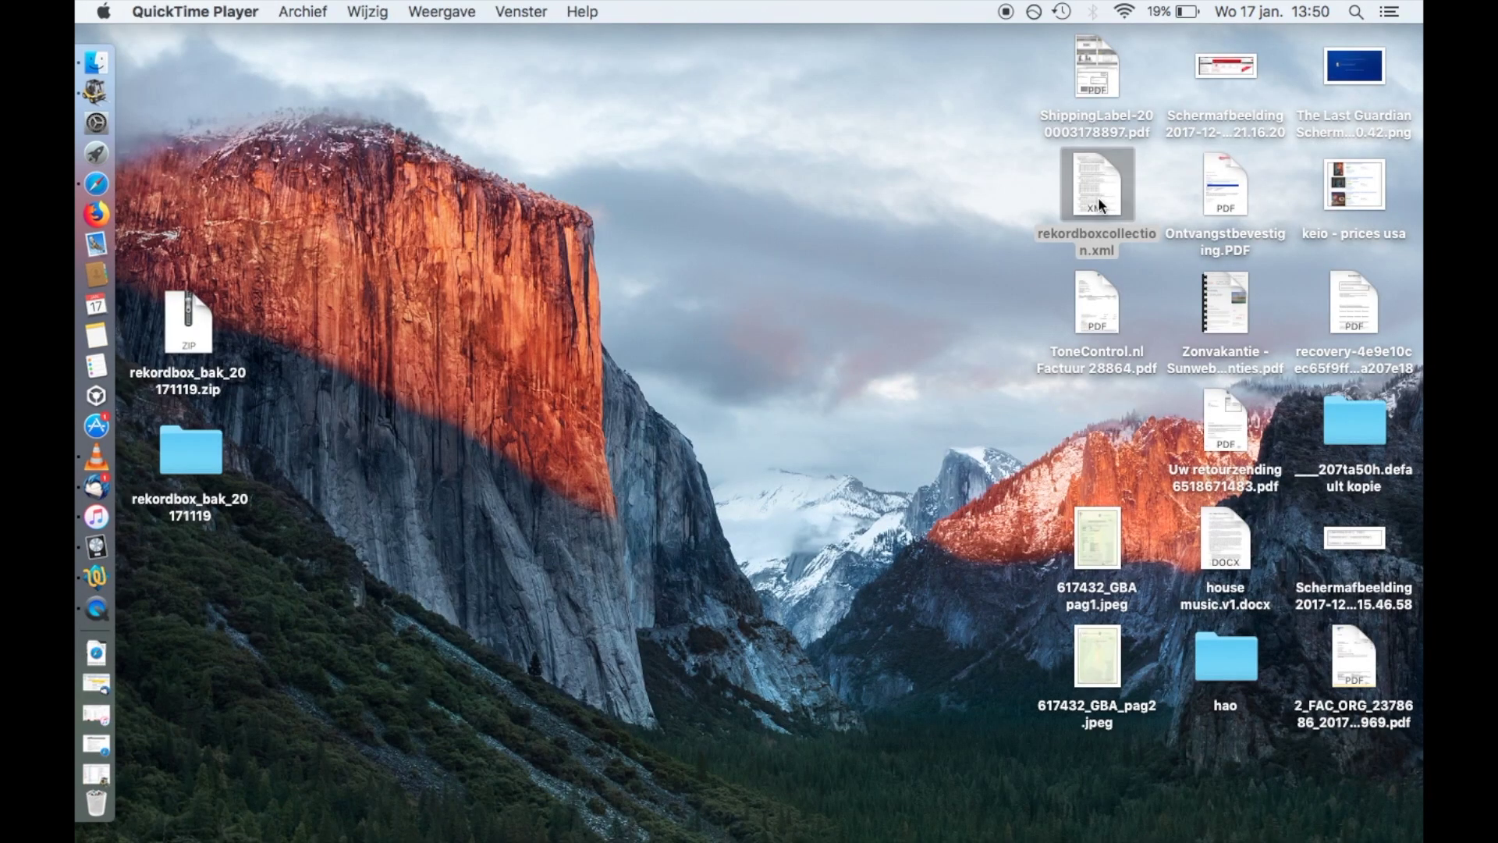
pyautogui.rightClick(1102, 206)
pyautogui.moveTo(823, 229)
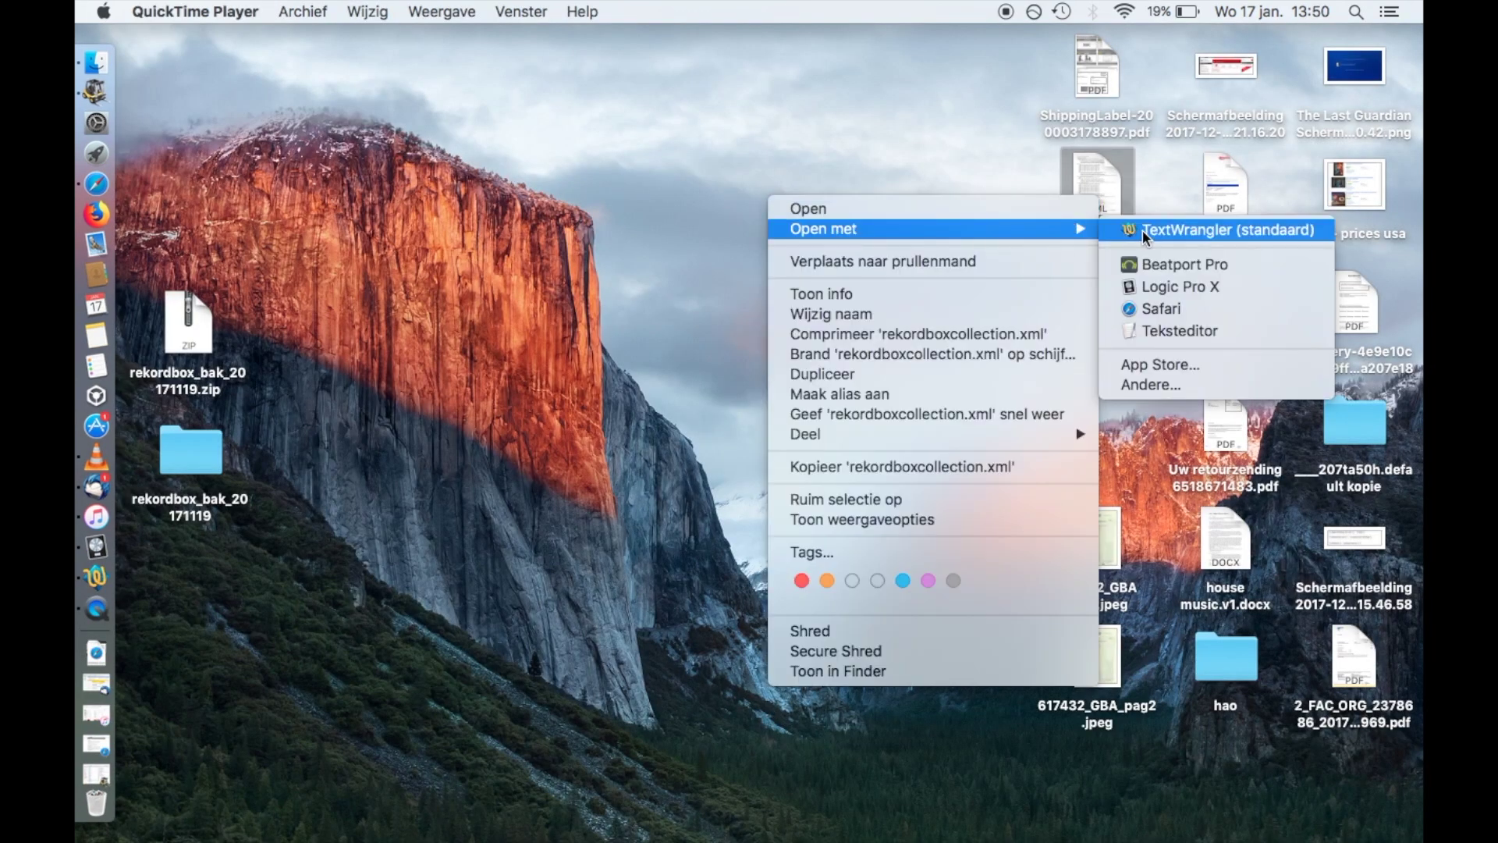
pyautogui.click(1143, 230)
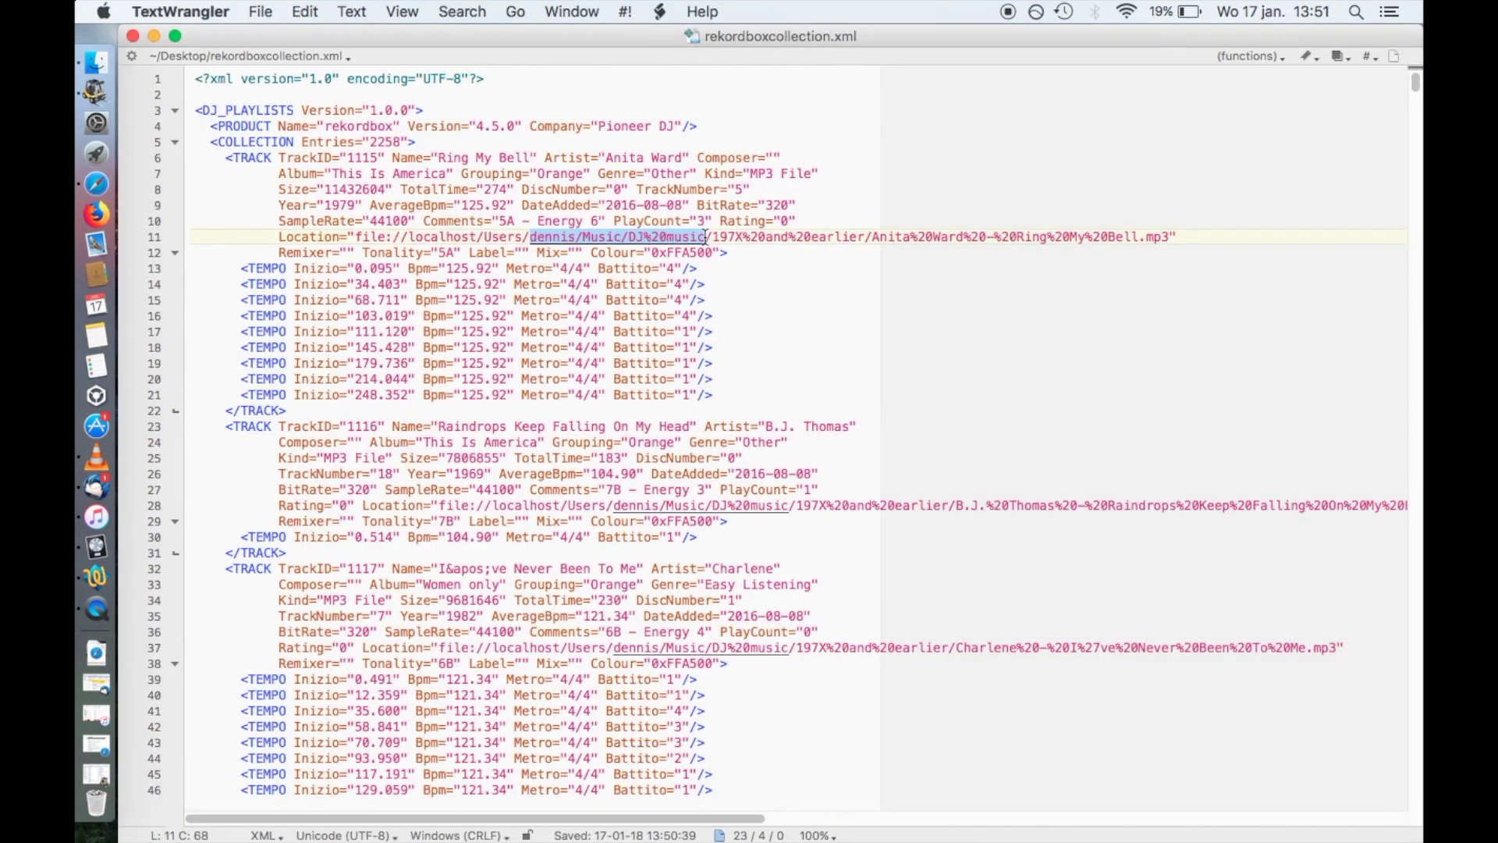
# Step: Replace all DJ%20music paths with another%20music%20directory in the collection XML
pyautogui.press('super+f')
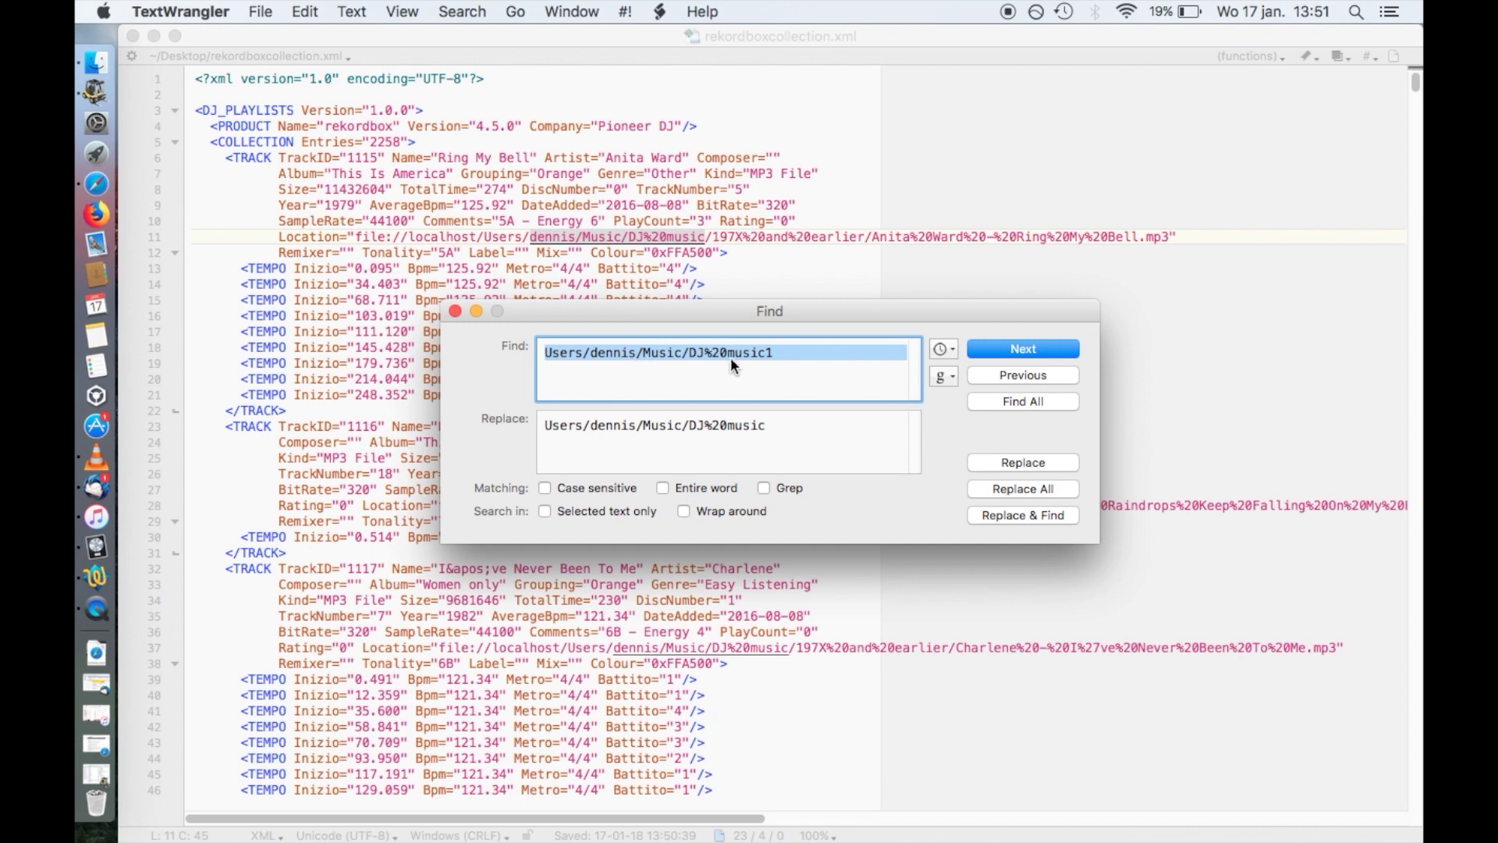
pyautogui.press('Right')
pyautogui.press('BackSpace')
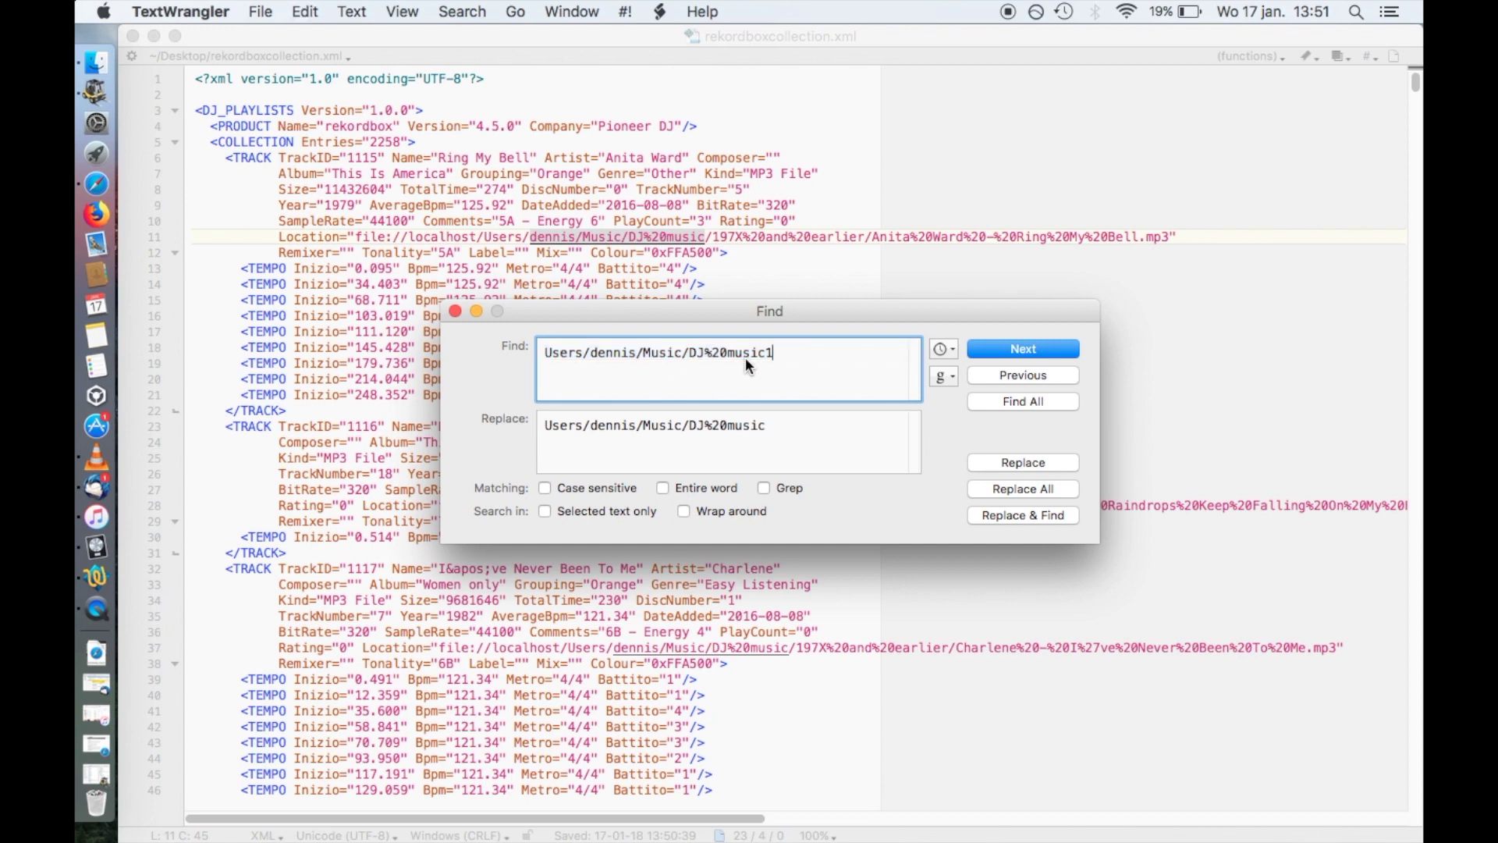
pyautogui.press('Tab')
pyautogui.press('BackSpace')
pyautogui.press('BackSpace')
pyautogui.press('BackSpace')
pyautogui.write('another%')
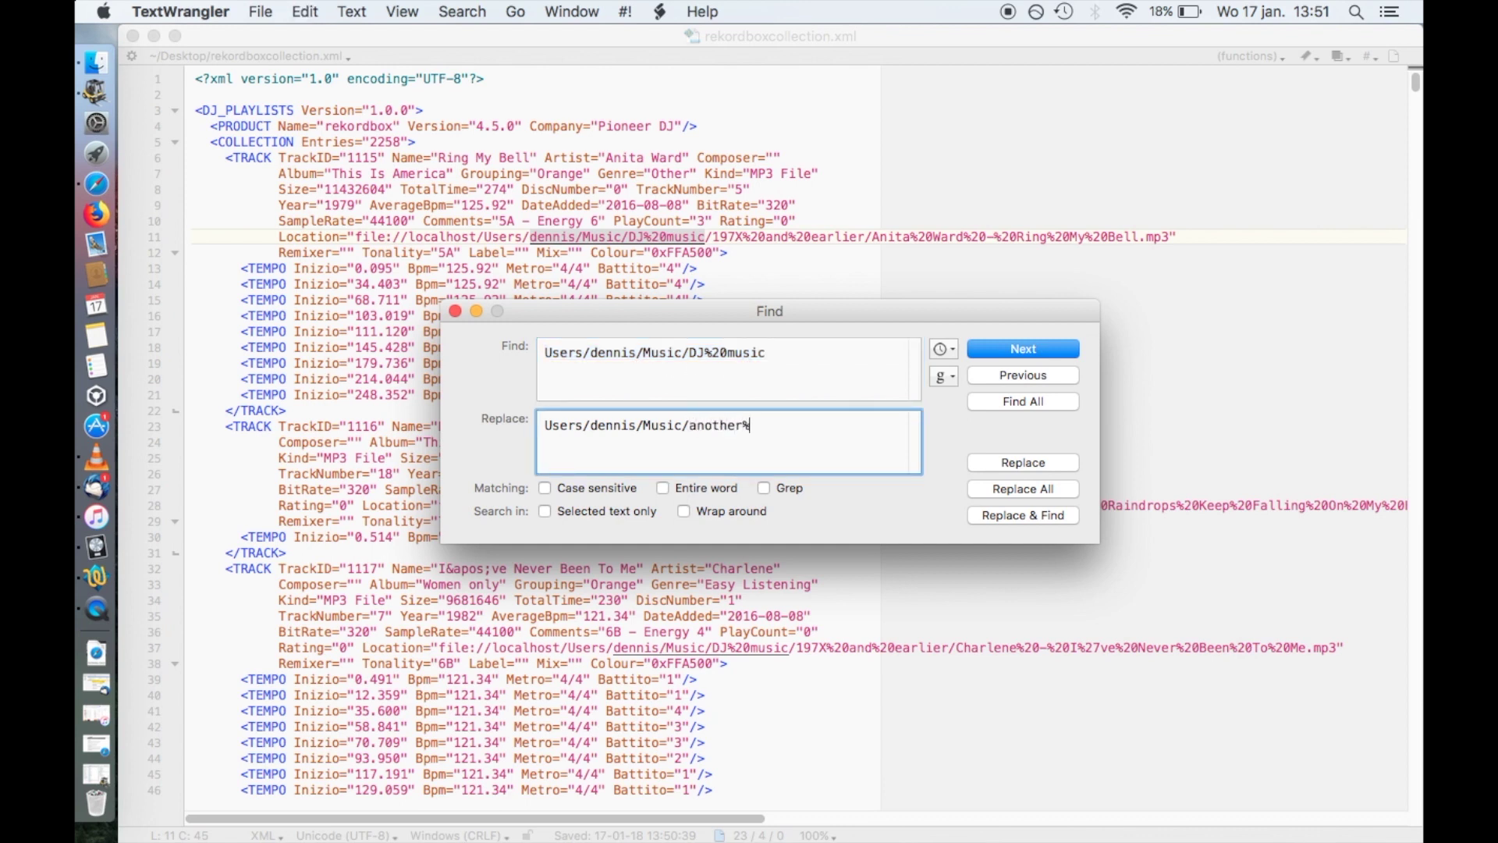
pyautogui.write('20')
pyautogui.write('music')
pyautogui.write('%20d')
pyautogui.write('irector')
pyautogui.write('y')
pyautogui.click(1020, 491)
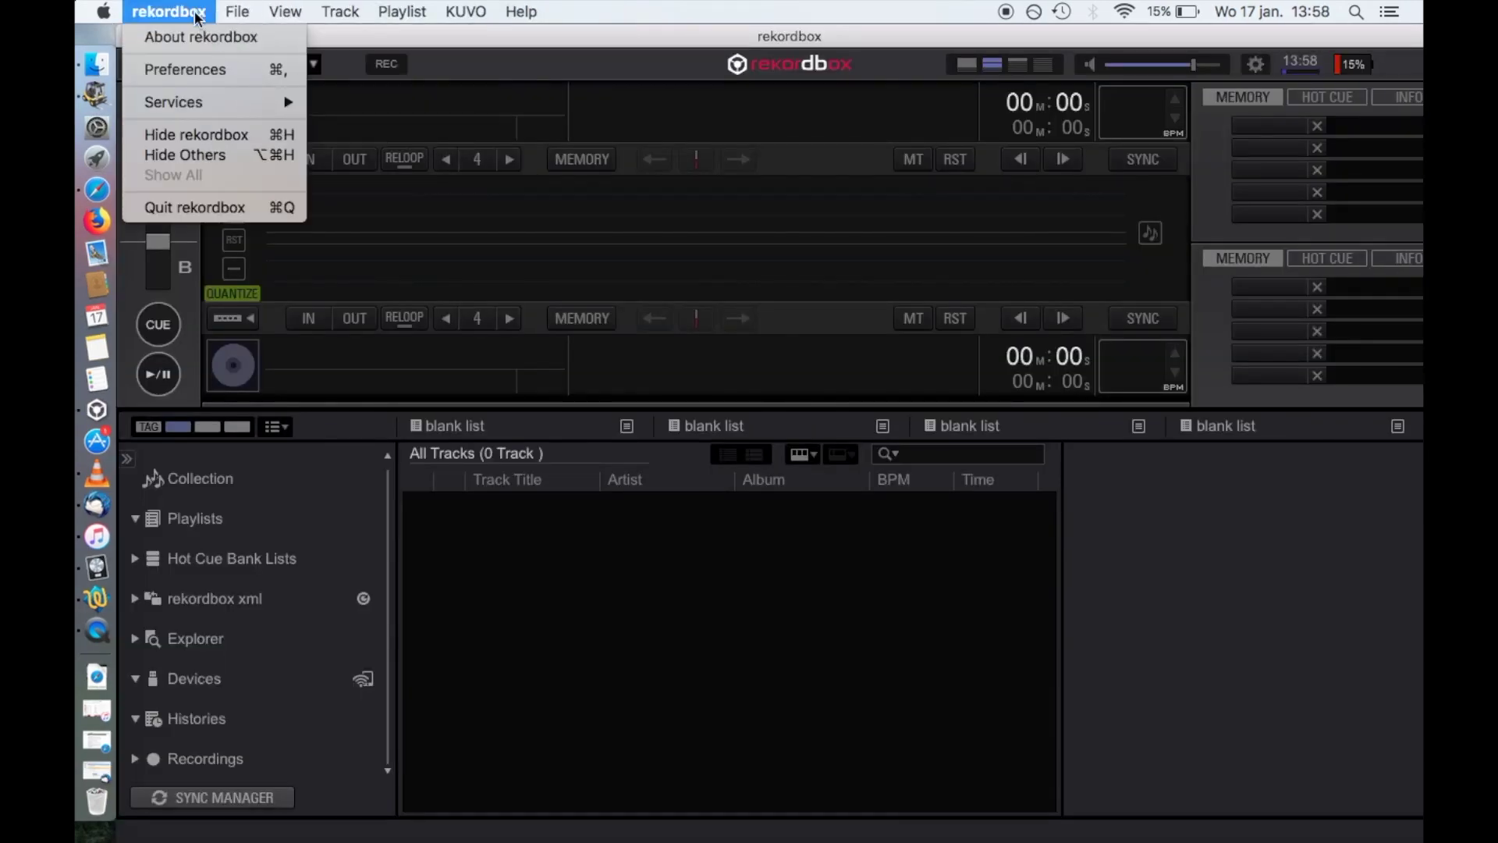
# Step: Set the edited XML as the Imported Library, then expand its tracks and Playlists folder
pyautogui.click(217, 69)
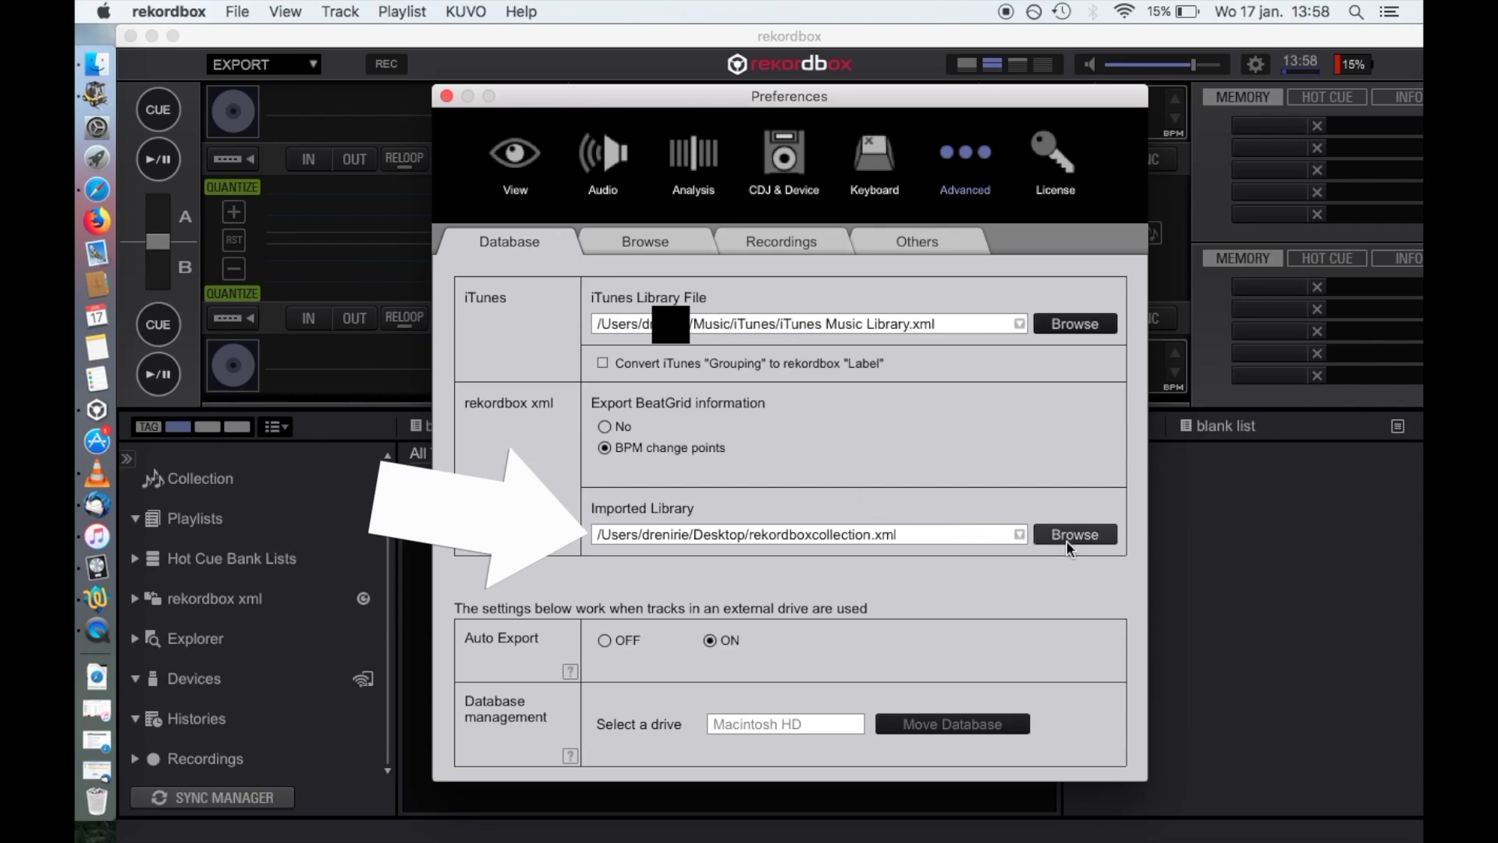
pyautogui.click(230, 598)
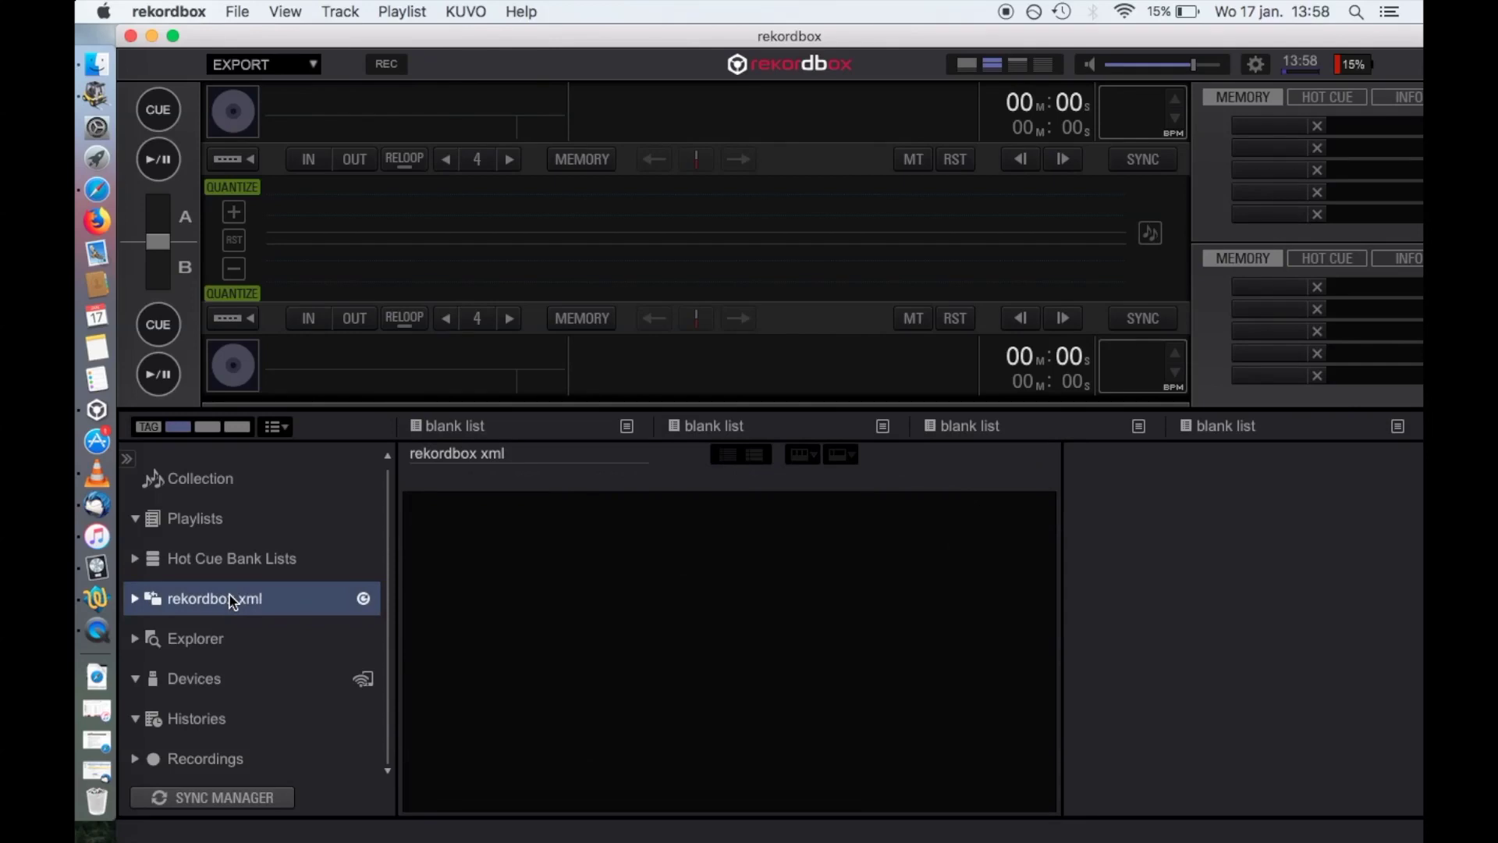
pyautogui.click(137, 598)
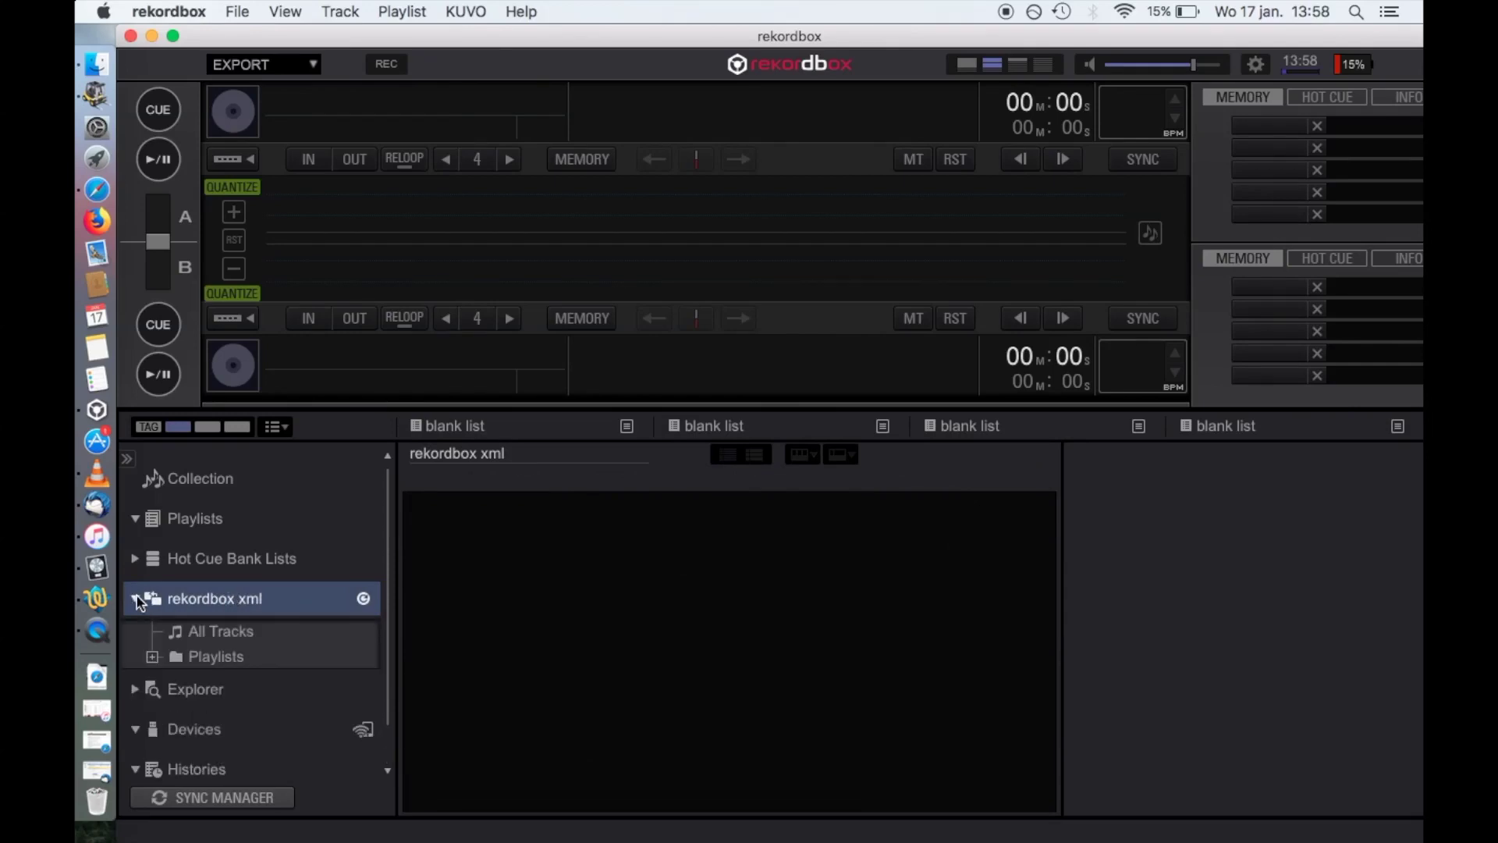
pyautogui.click(208, 637)
pyautogui.click(153, 657)
pyautogui.moveTo(212, 657)
pyautogui.mouseDown()
pyautogui.moveTo(260, 594)
pyautogui.moveTo(215, 540)
pyautogui.mouseUp()
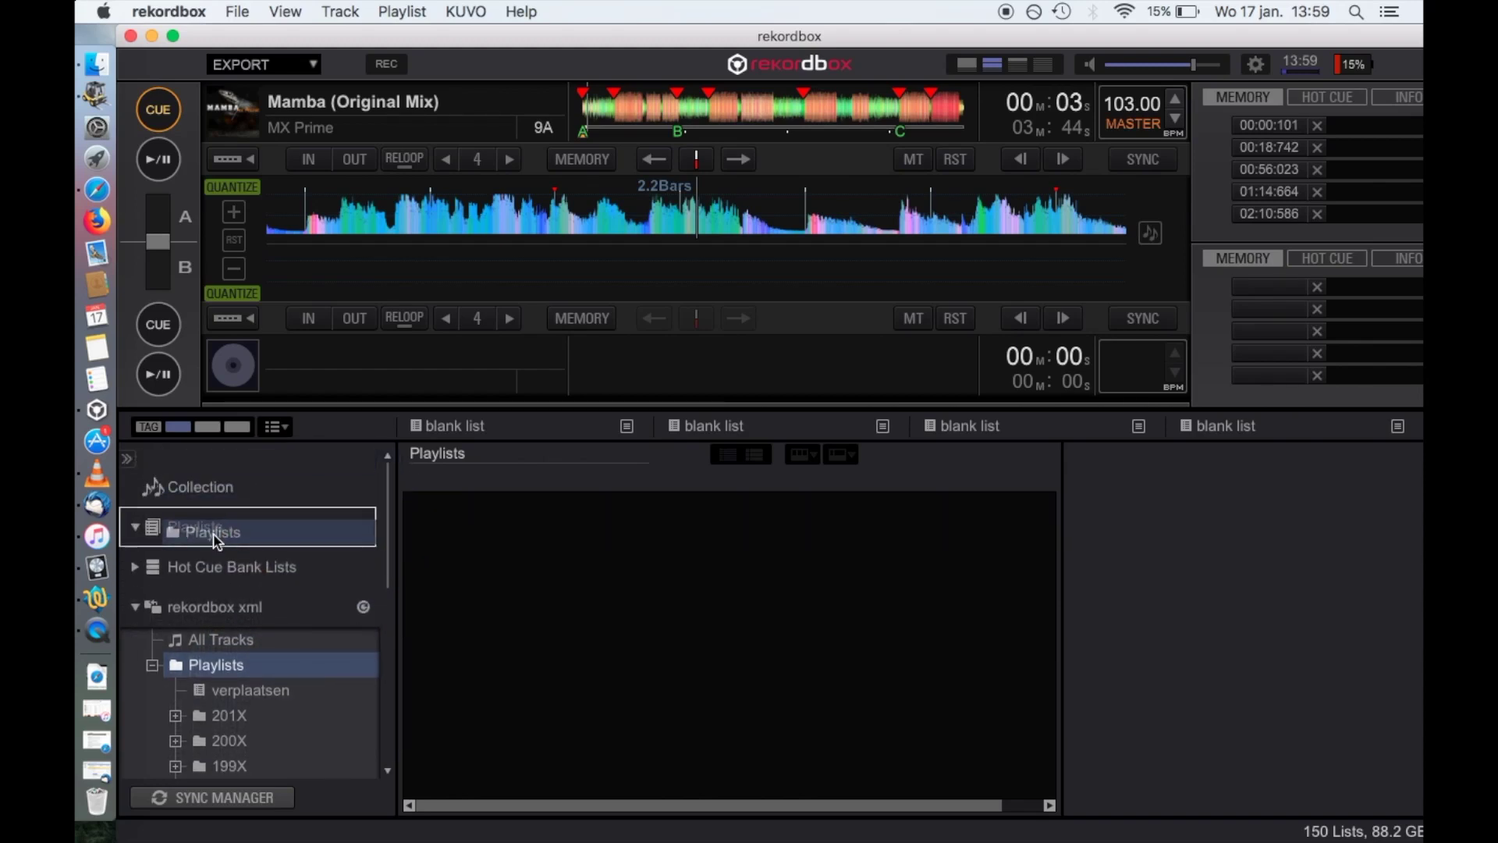
# Step: Drop the XML Playlists folder onto the library's Playlists node to import them
pyautogui.moveTo(214, 540); pyautogui.dragTo(214, 536)
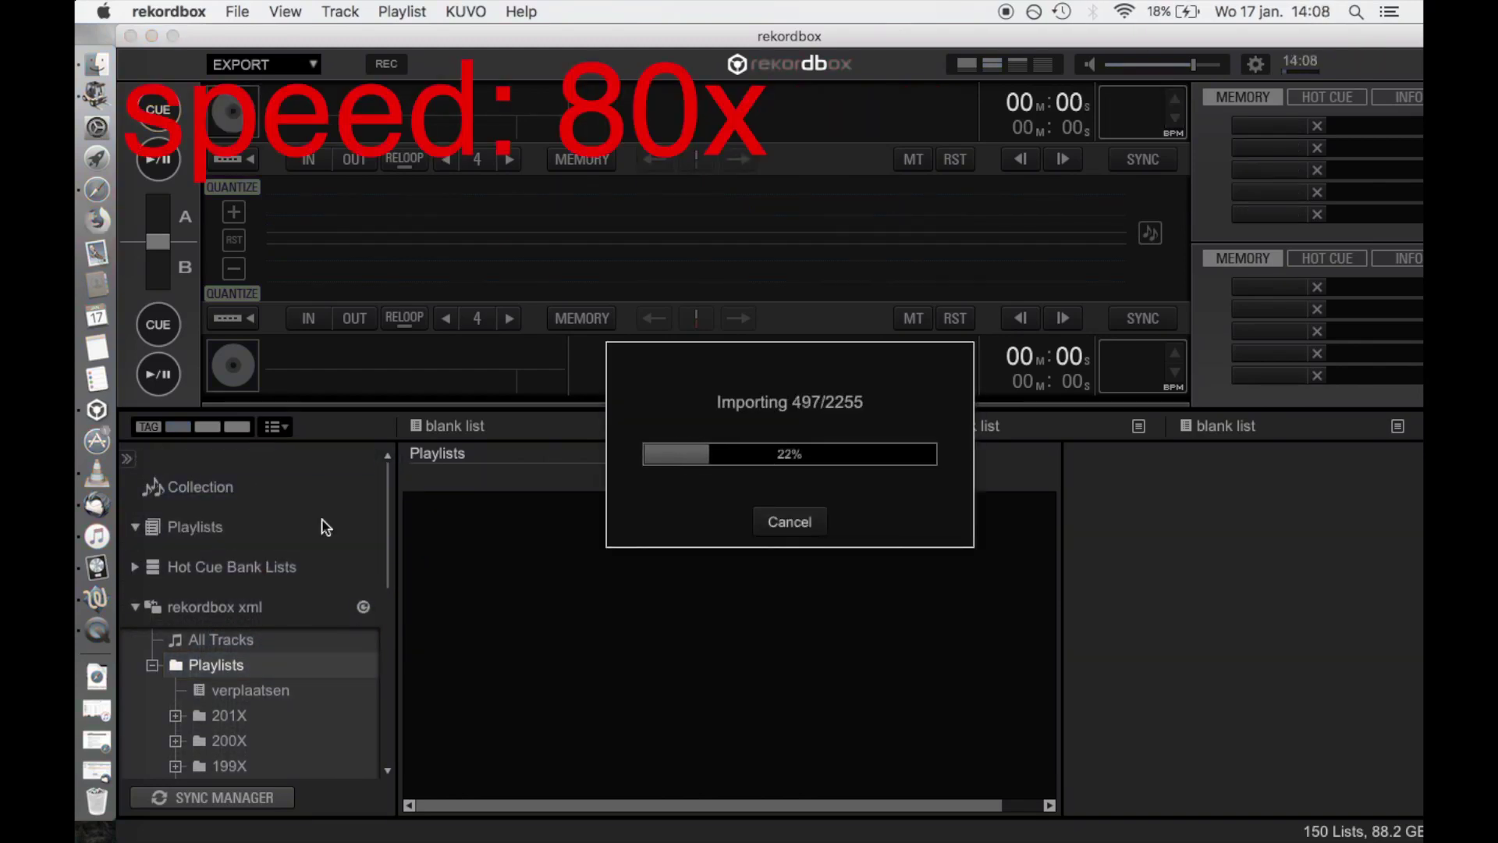